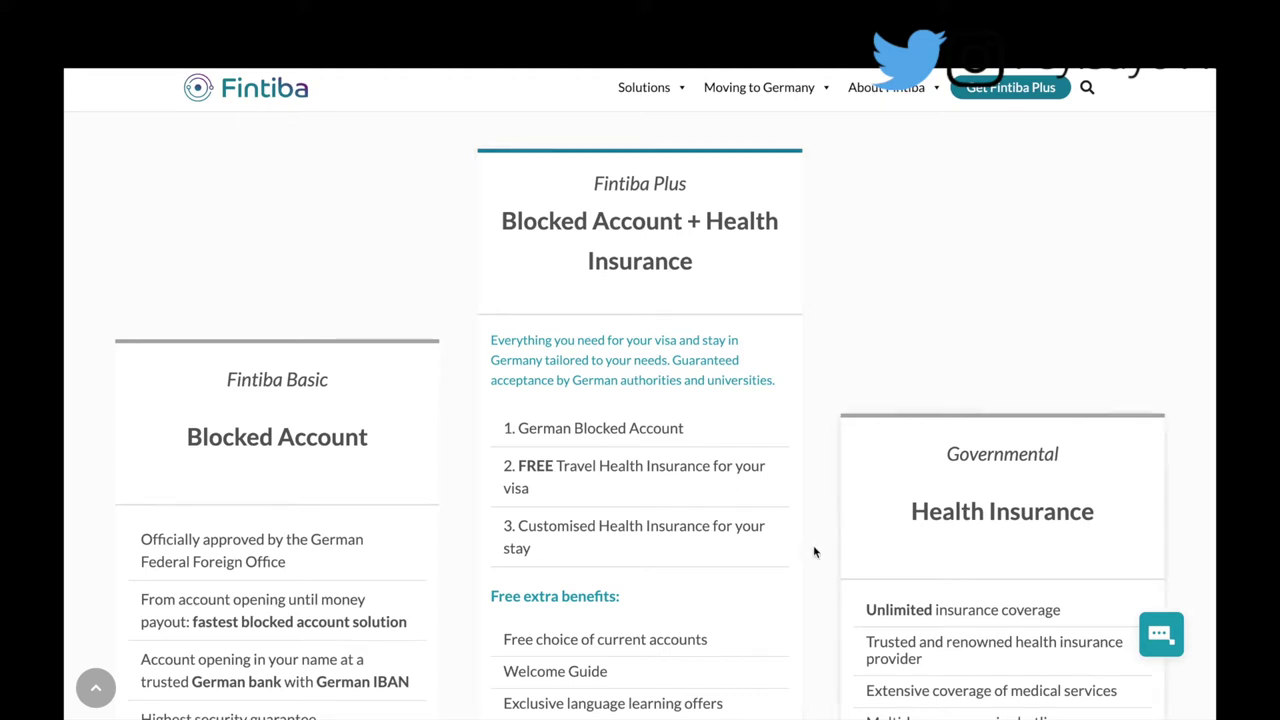
scroll(809, 504, "down", 2)
scroll(810, 508, "down", 1)
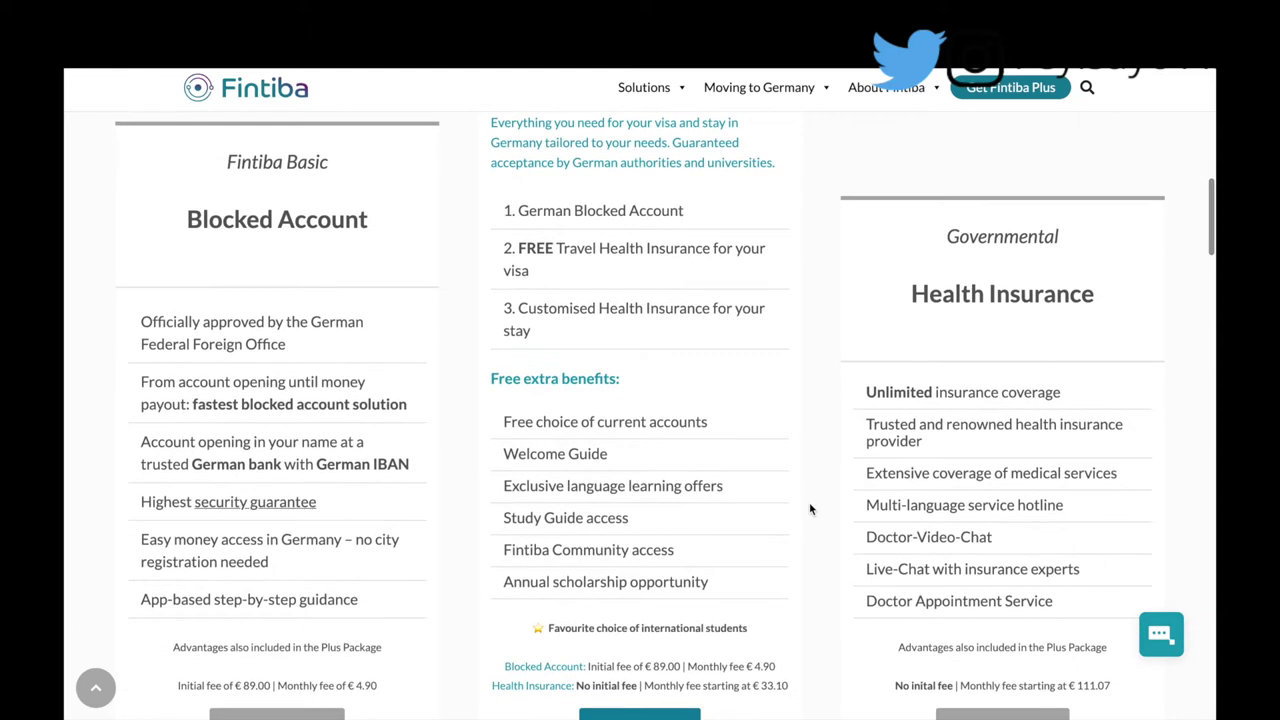
scroll(745, 628, "down", 1)
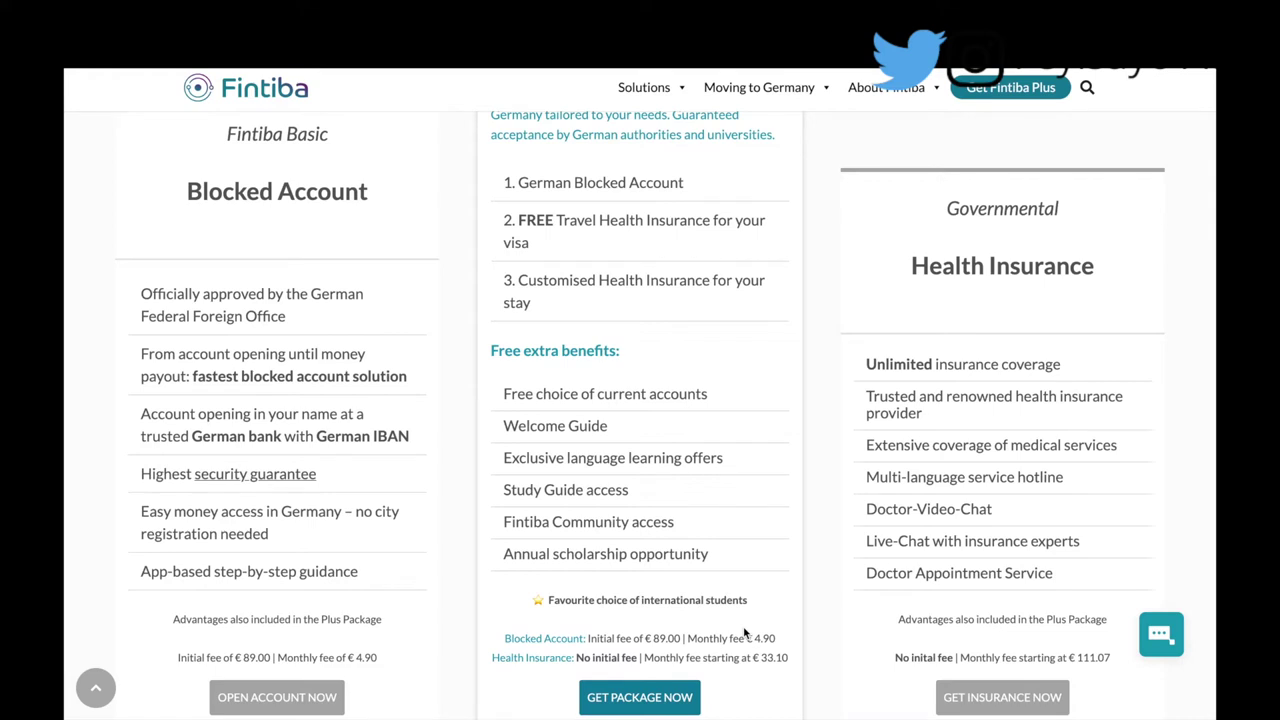
scroll(728, 400, "down", 1)
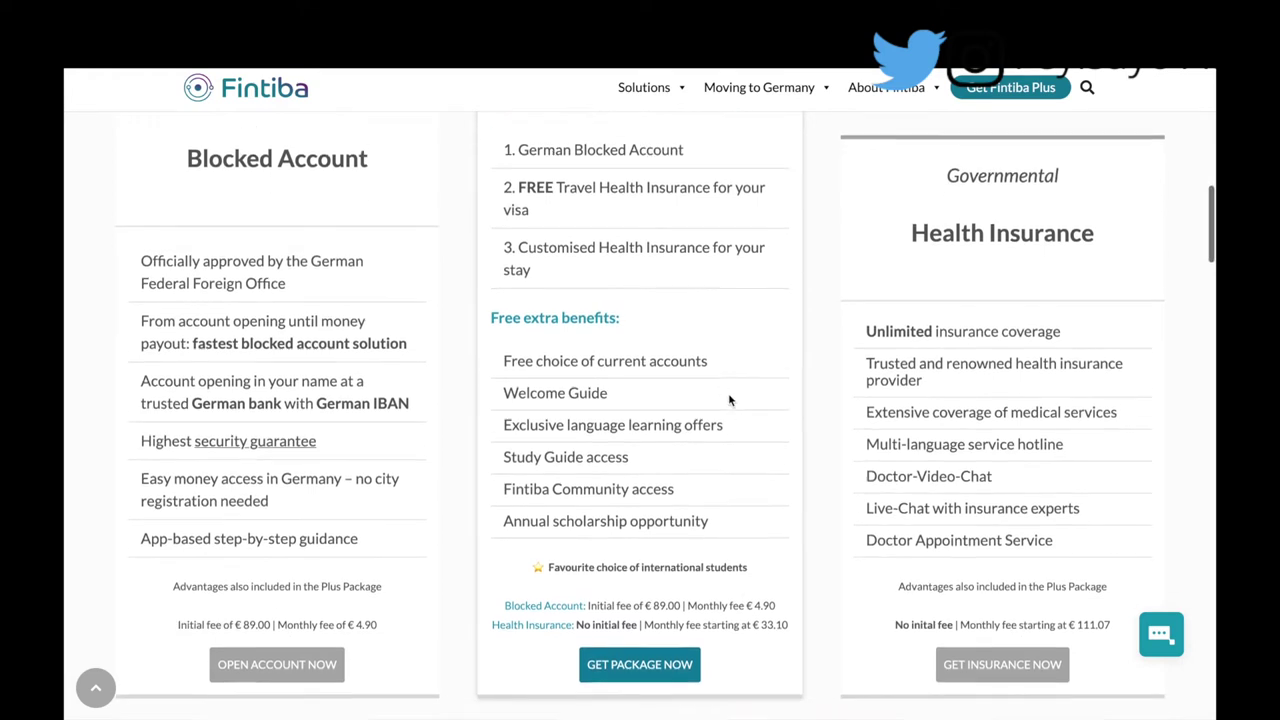
scroll(890, 340, "up", 1)
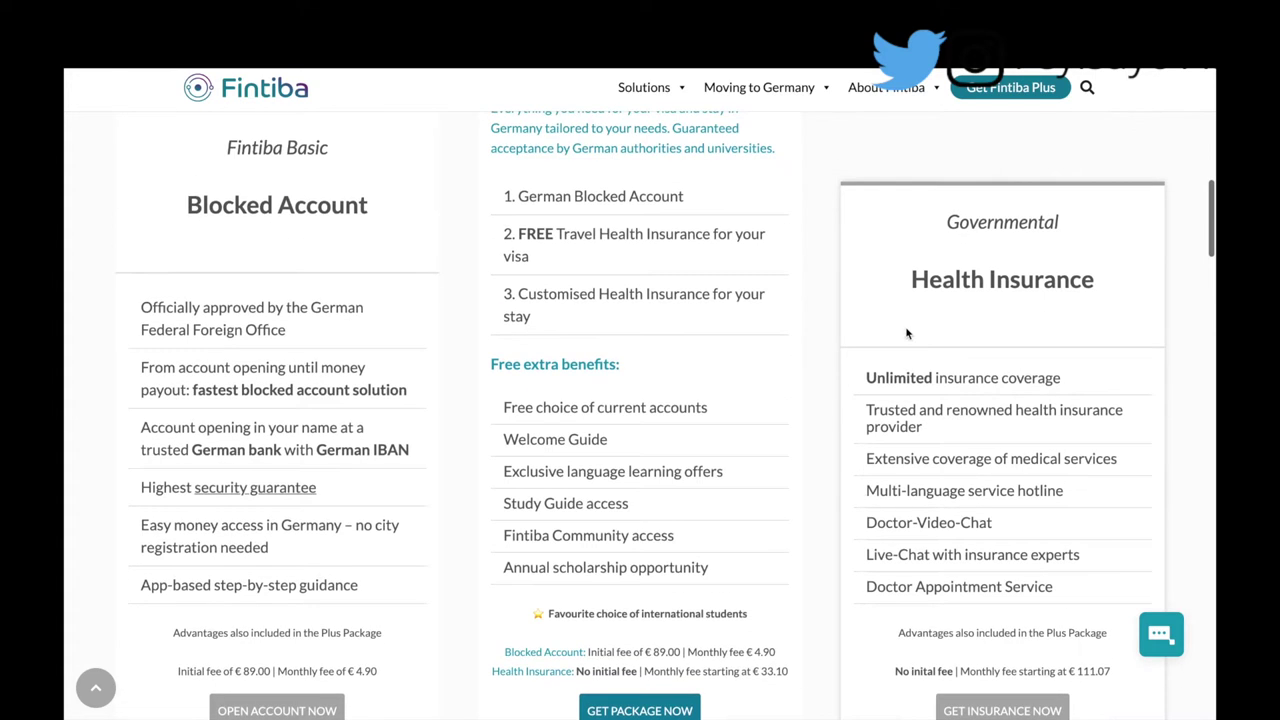
scroll(958, 490, "down", 1)
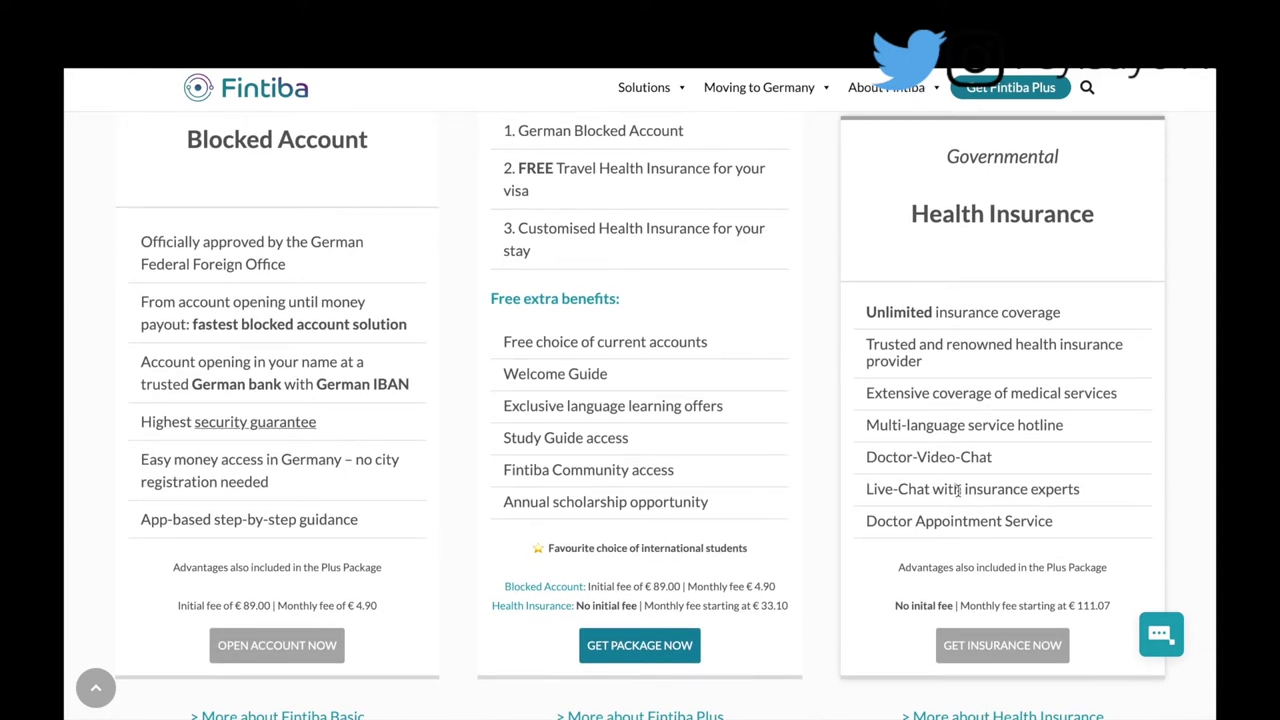
scroll(591, 340, "up", 4)
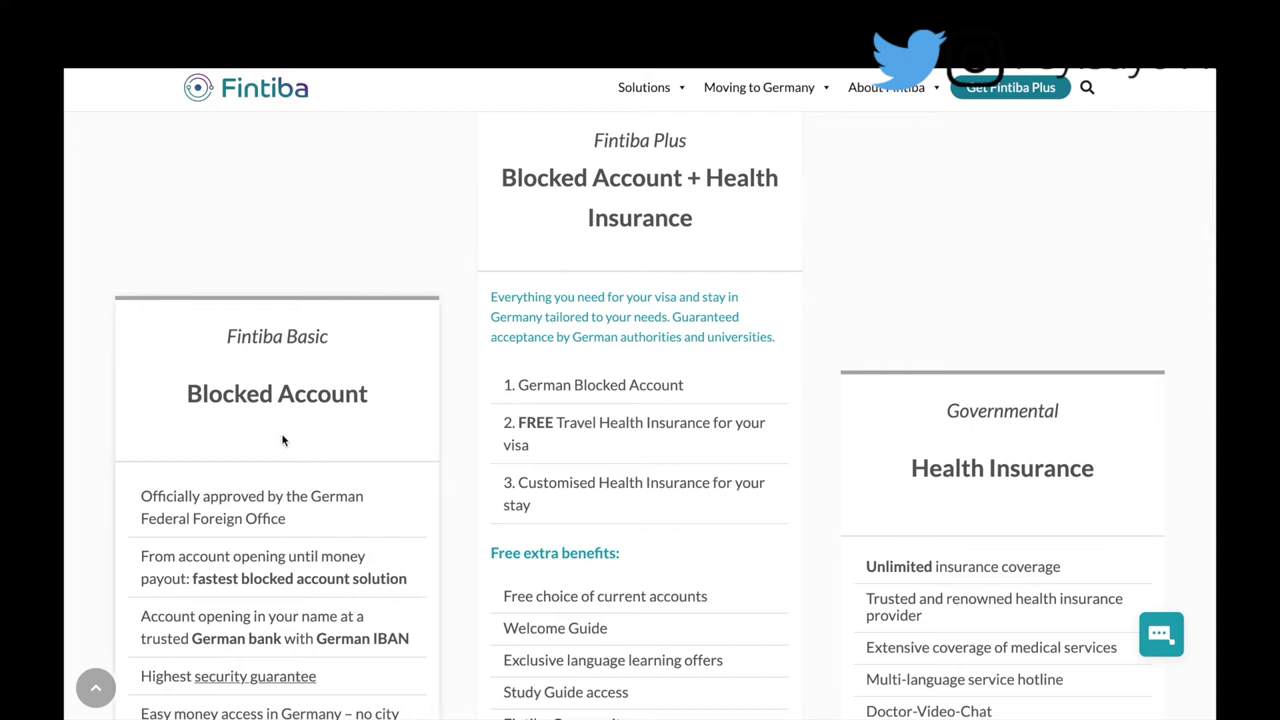
scroll(283, 440, "down", 5)
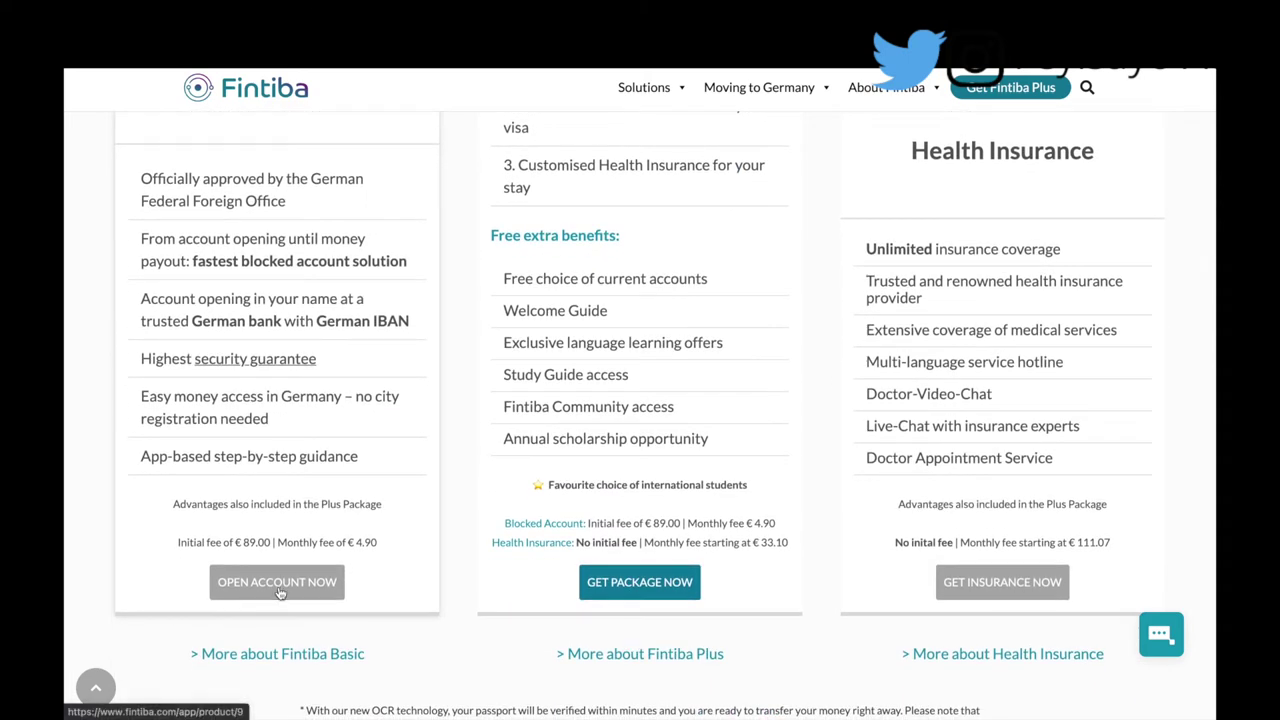
Step: Start the Fintiba Basic blocked account application
left_click(280, 593)
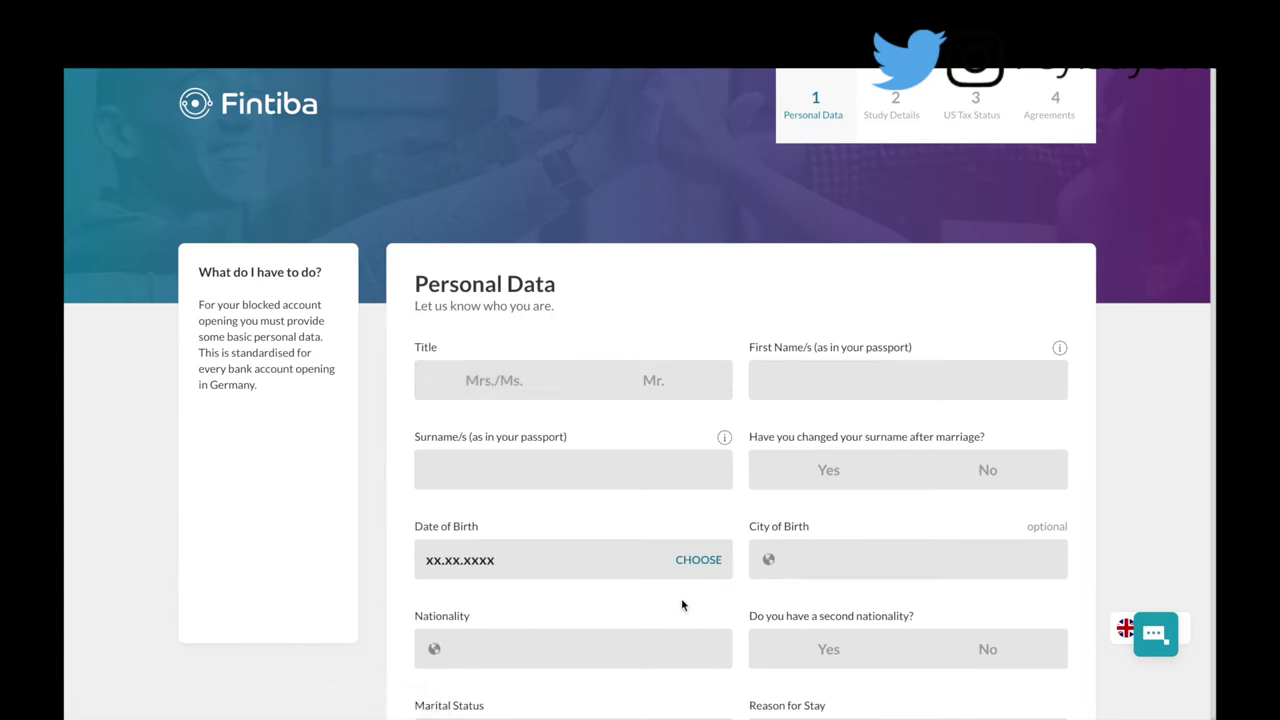
scroll(681, 598, "down", 3)
scroll(683, 606, "up", 1)
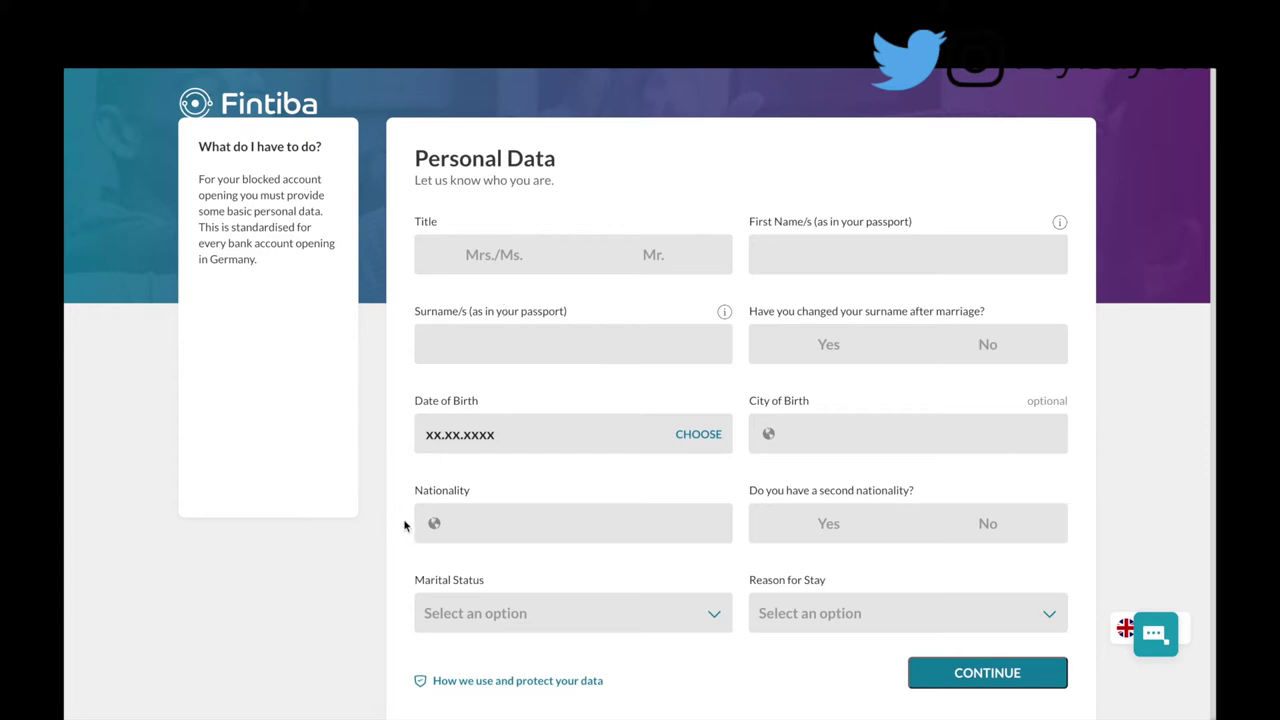
Step: Set the nationality on the Personal Data form to Nigeria
left_click(453, 522)
type("Niger")
type("ian")
key("BackSpace")
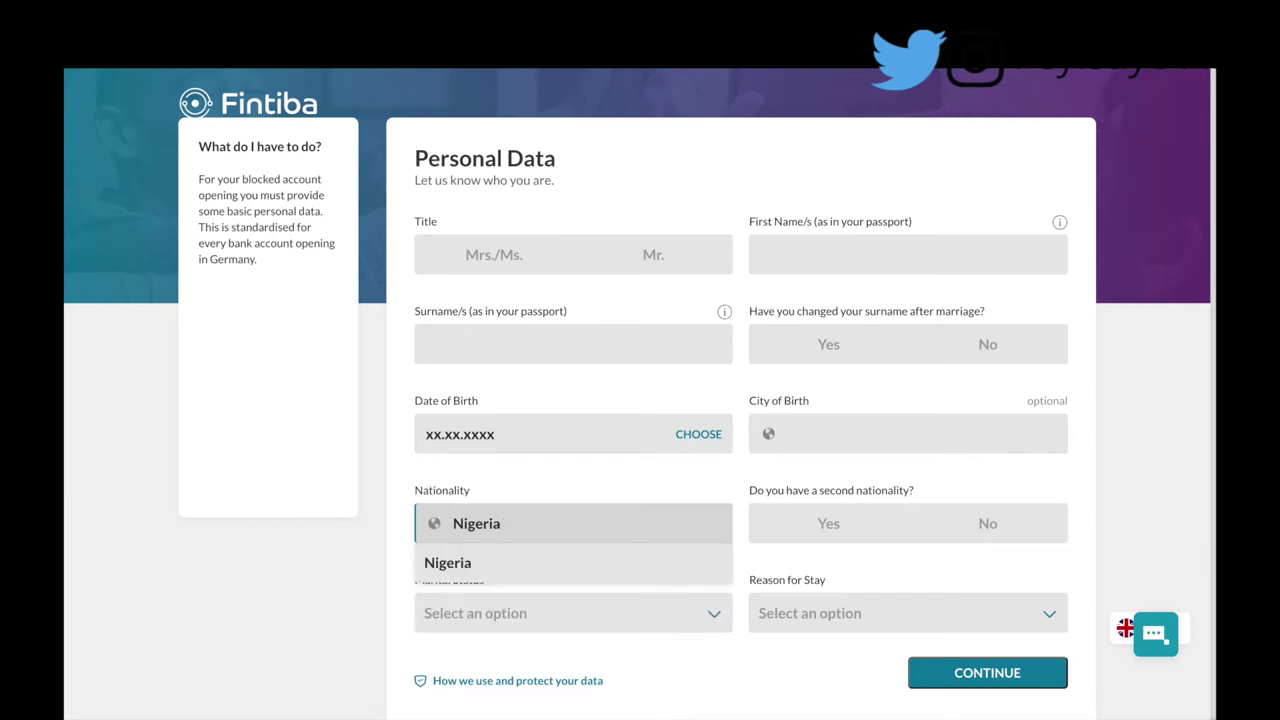
left_click(473, 563)
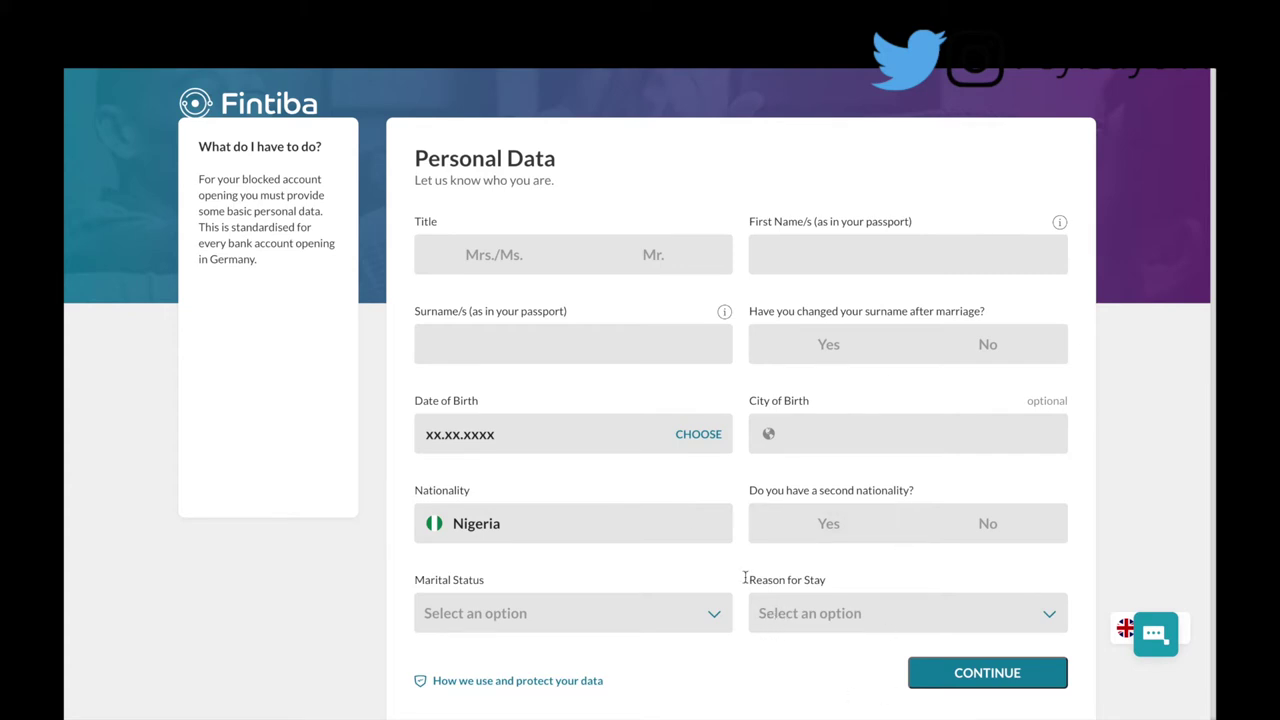
scroll(1050, 586, "down", 1)
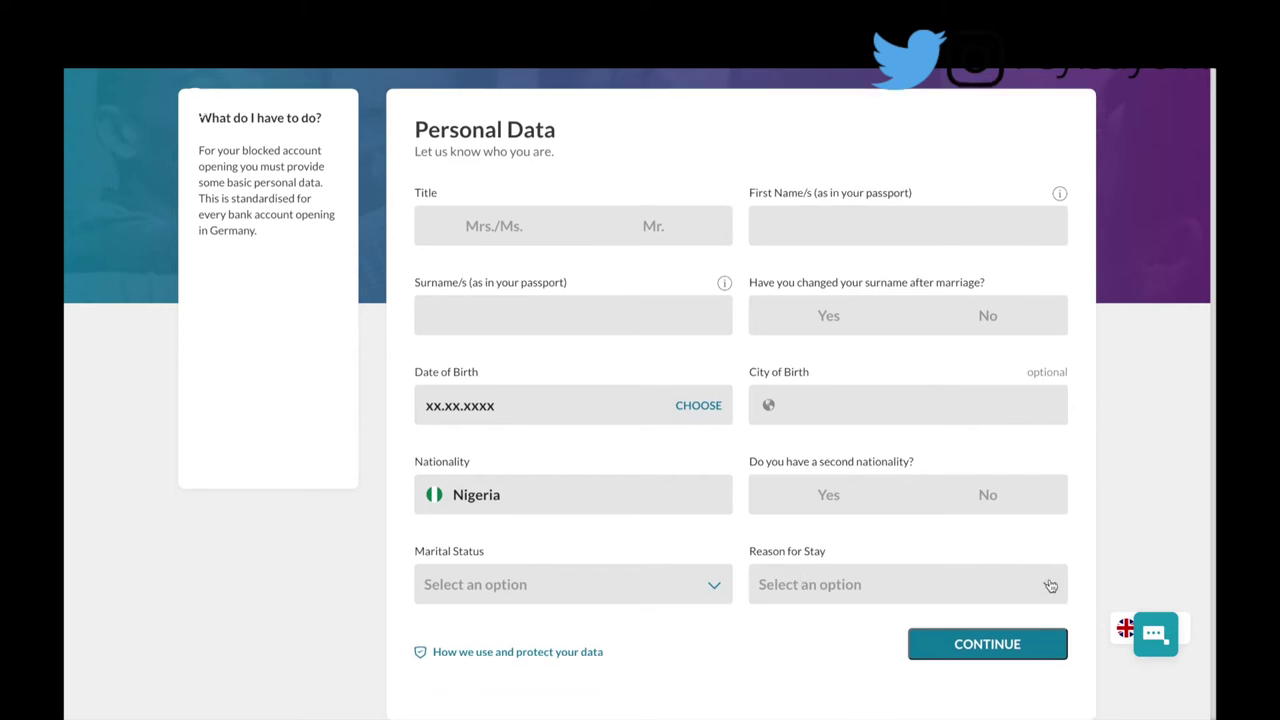
left_click(1050, 586)
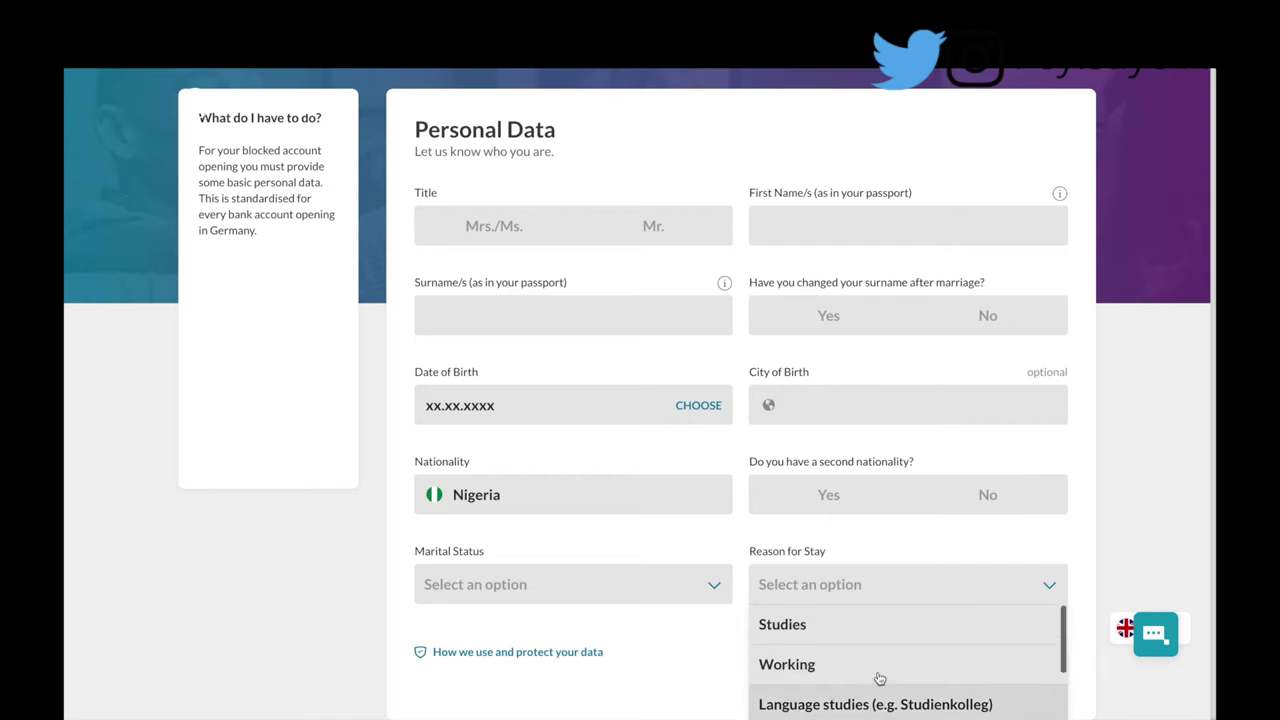
scroll(875, 690, "down", 1)
scroll(875, 697, "up", 2)
scroll(875, 697, "down", 1)
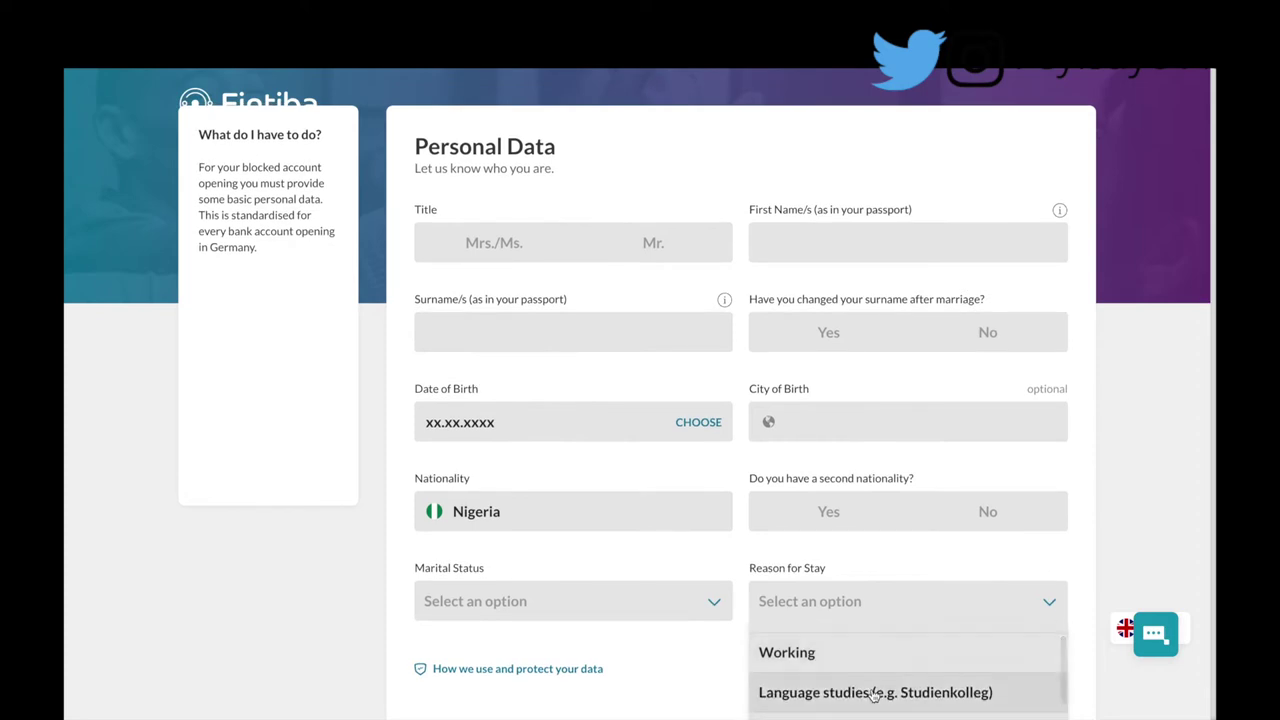
scroll(875, 696, "down", 1)
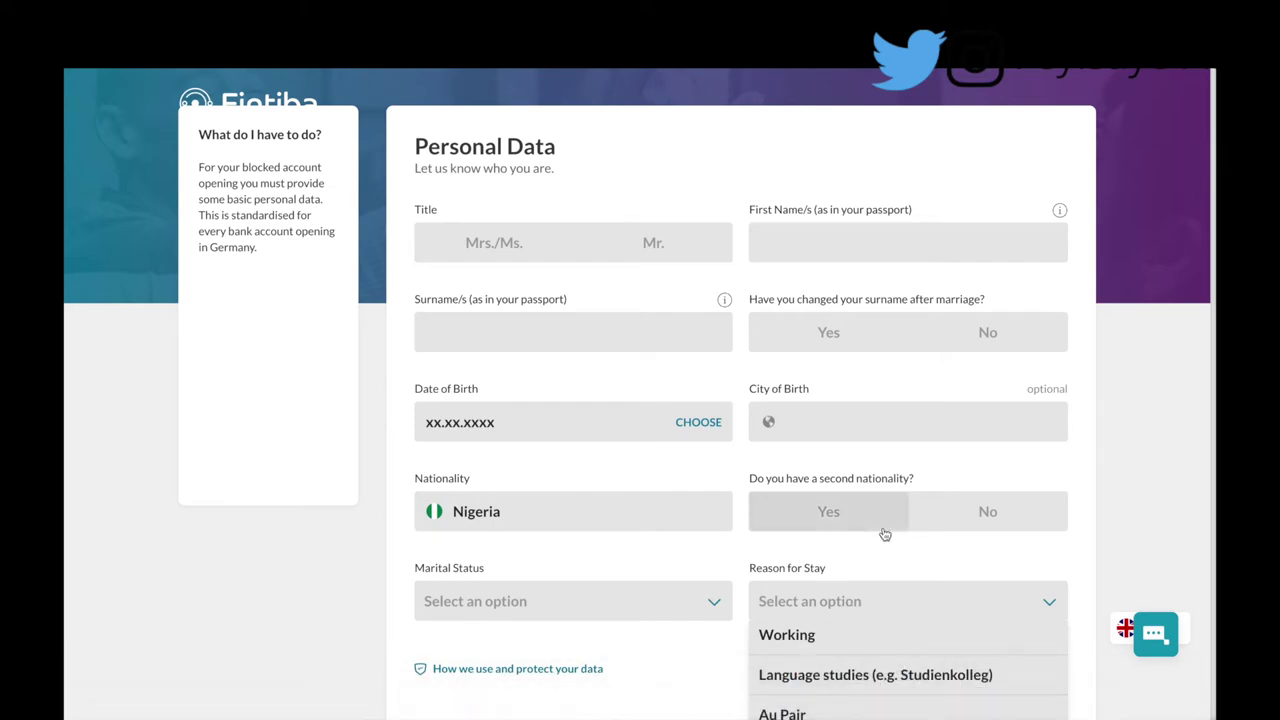
scroll(880, 531, "down", 1)
scroll(886, 590, "down", 3)
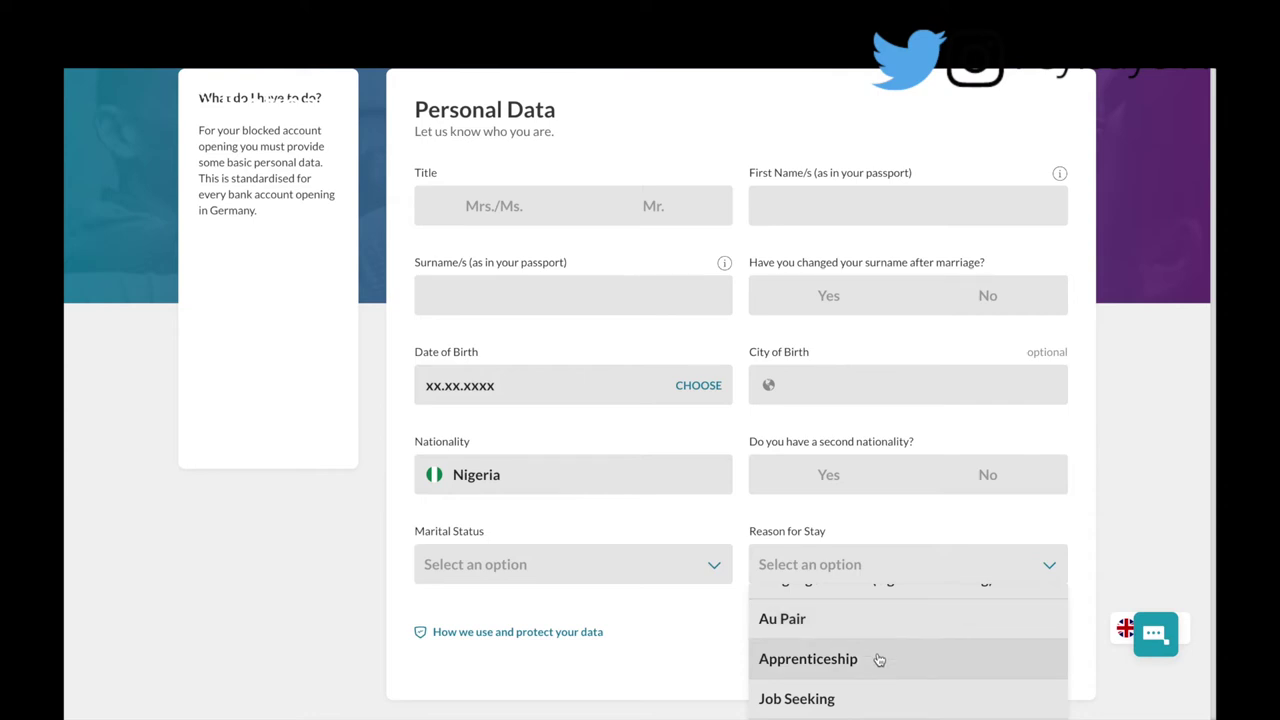
scroll(878, 660, "down", 2)
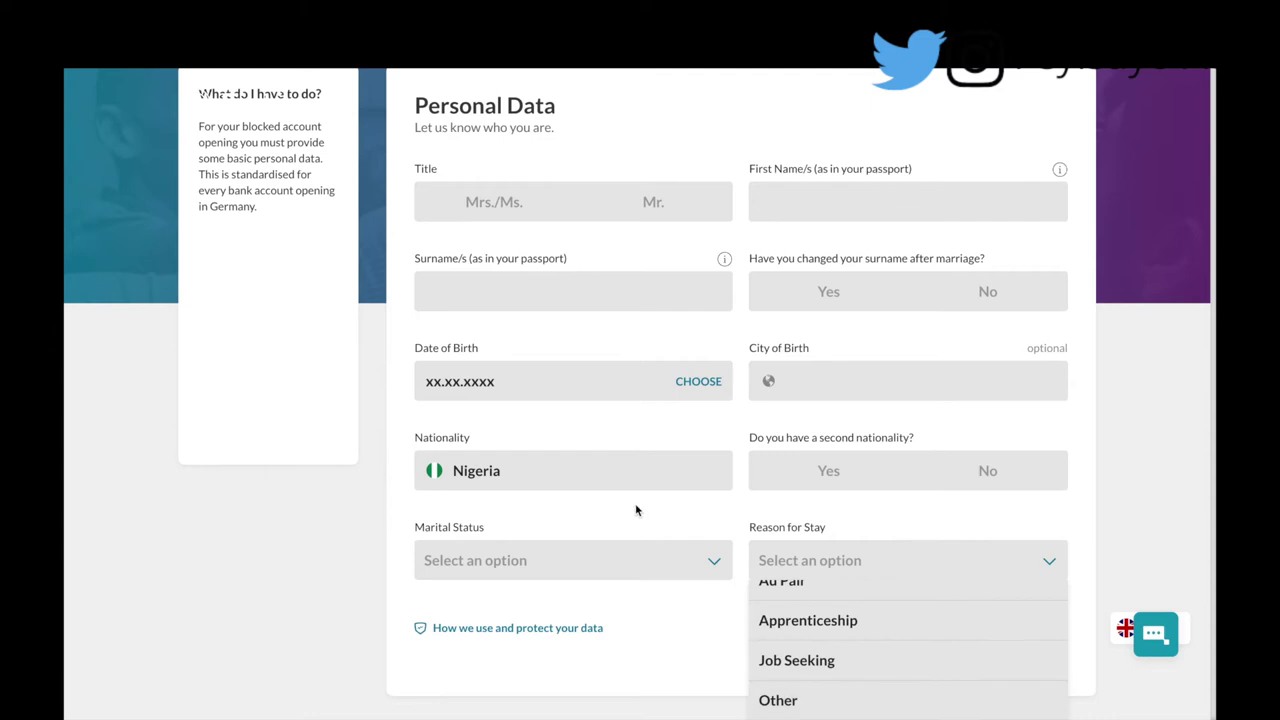
left_click(511, 207)
Step: Enter title Mrs./Ms., the applicant's first name, surname, date of birth, and birth city Lagos, Nigeria
left_click(774, 225)
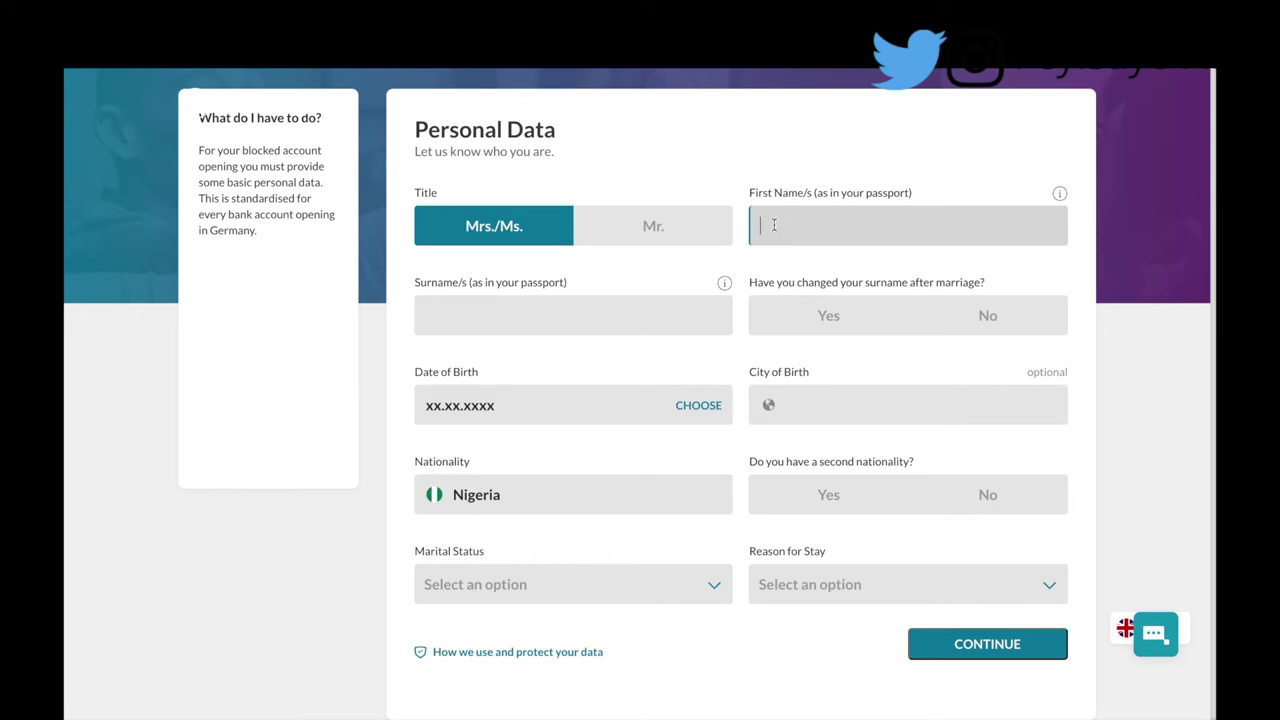
left_click(643, 313)
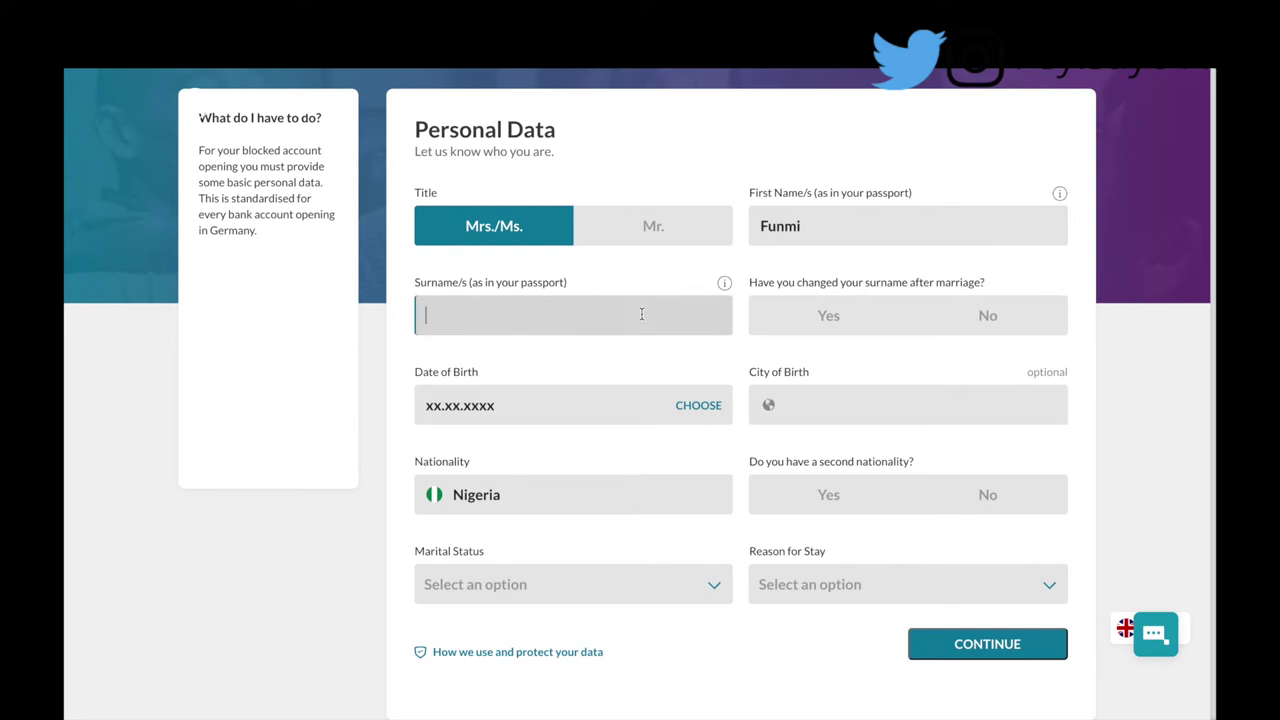
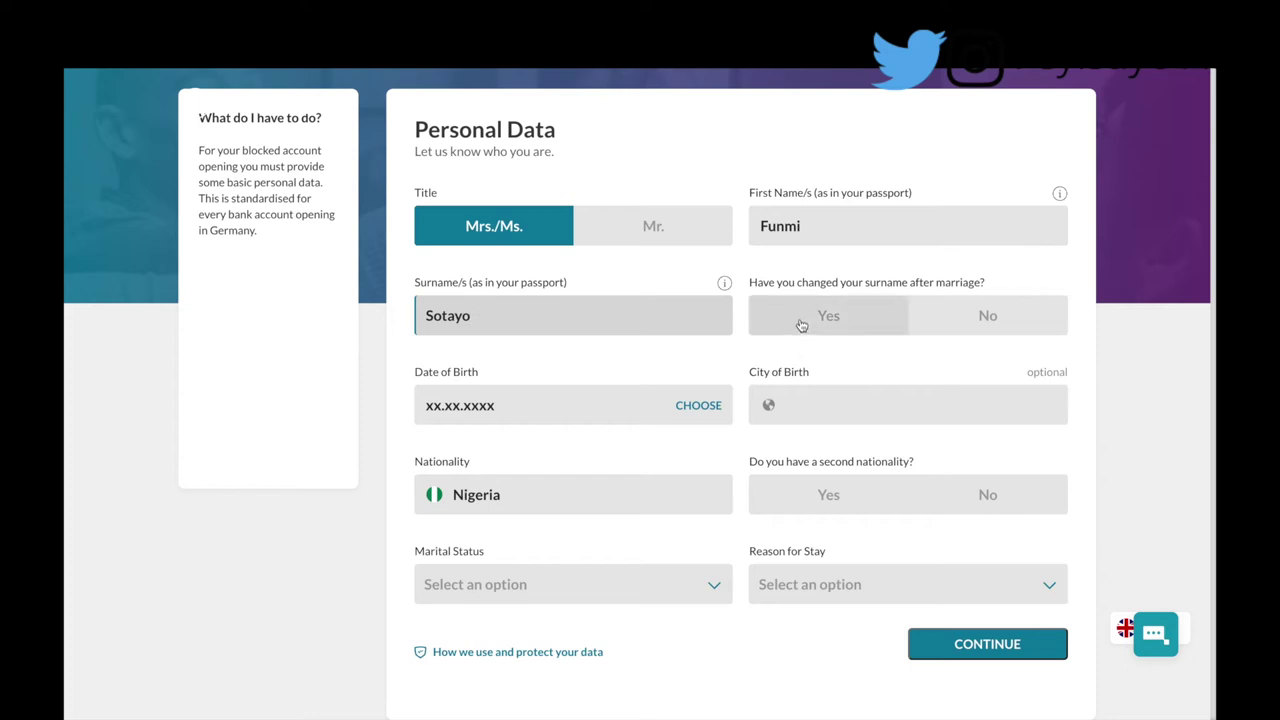
left_click(629, 408)
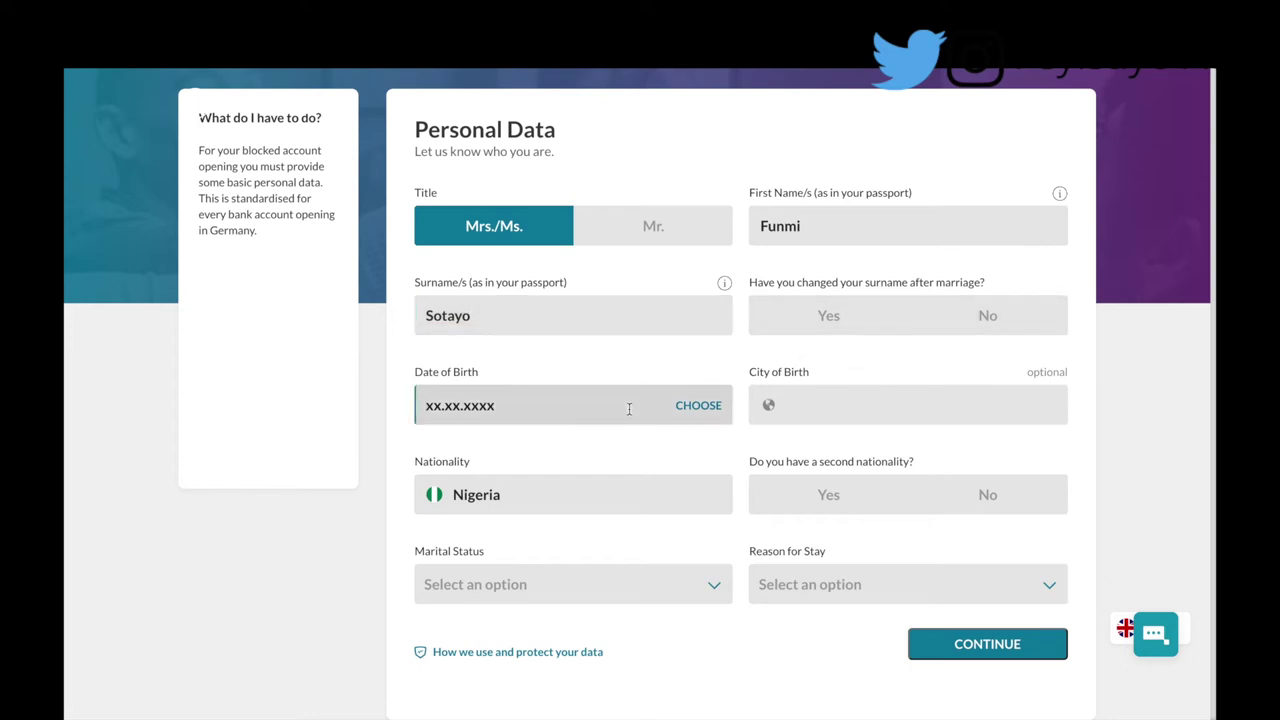
left_click(843, 406)
type("Lagos, Nigeria")
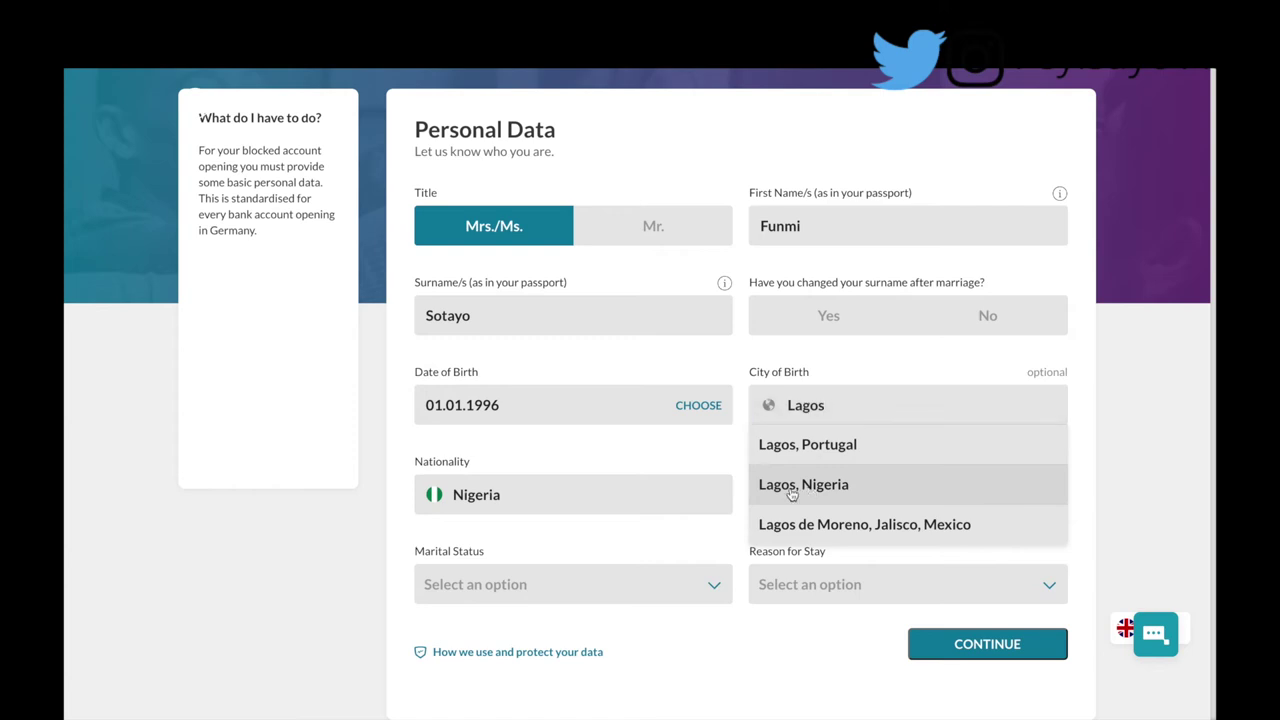
left_click(791, 487)
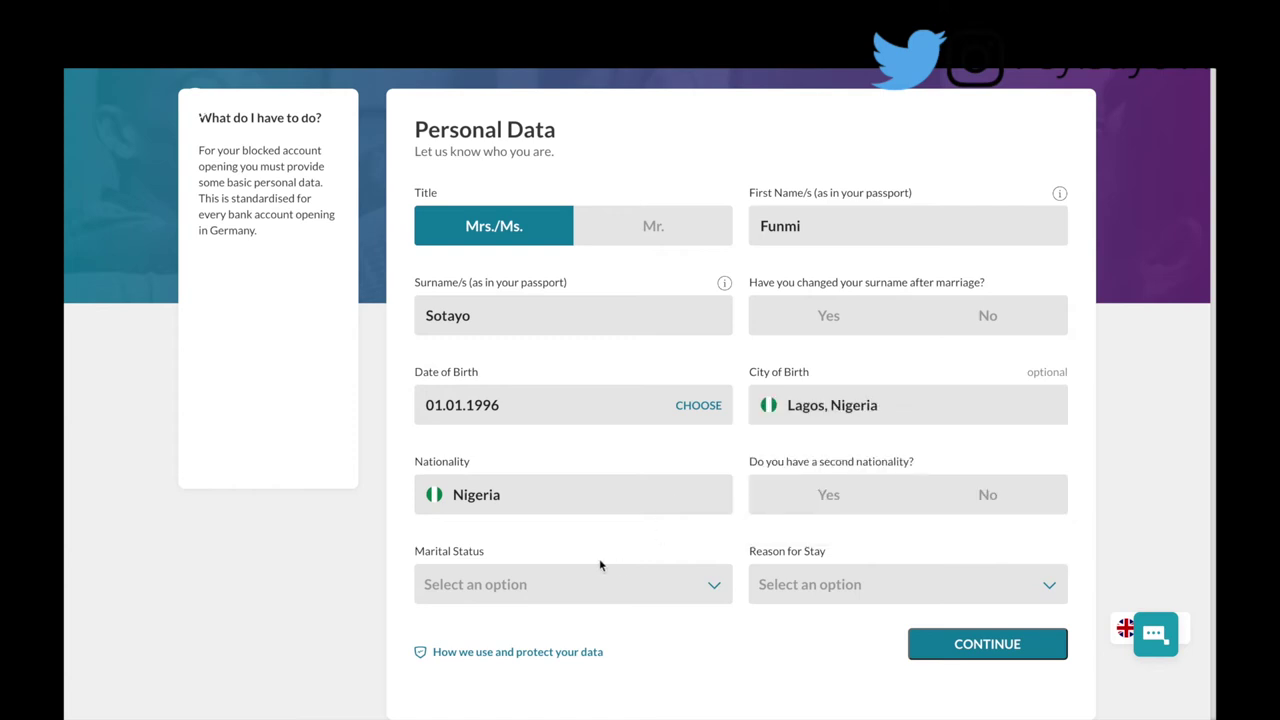
Step: Set the marital status to Single and the reason for stay to Studies
left_click(528, 601)
left_click(518, 633)
left_click(784, 590)
left_click(790, 620)
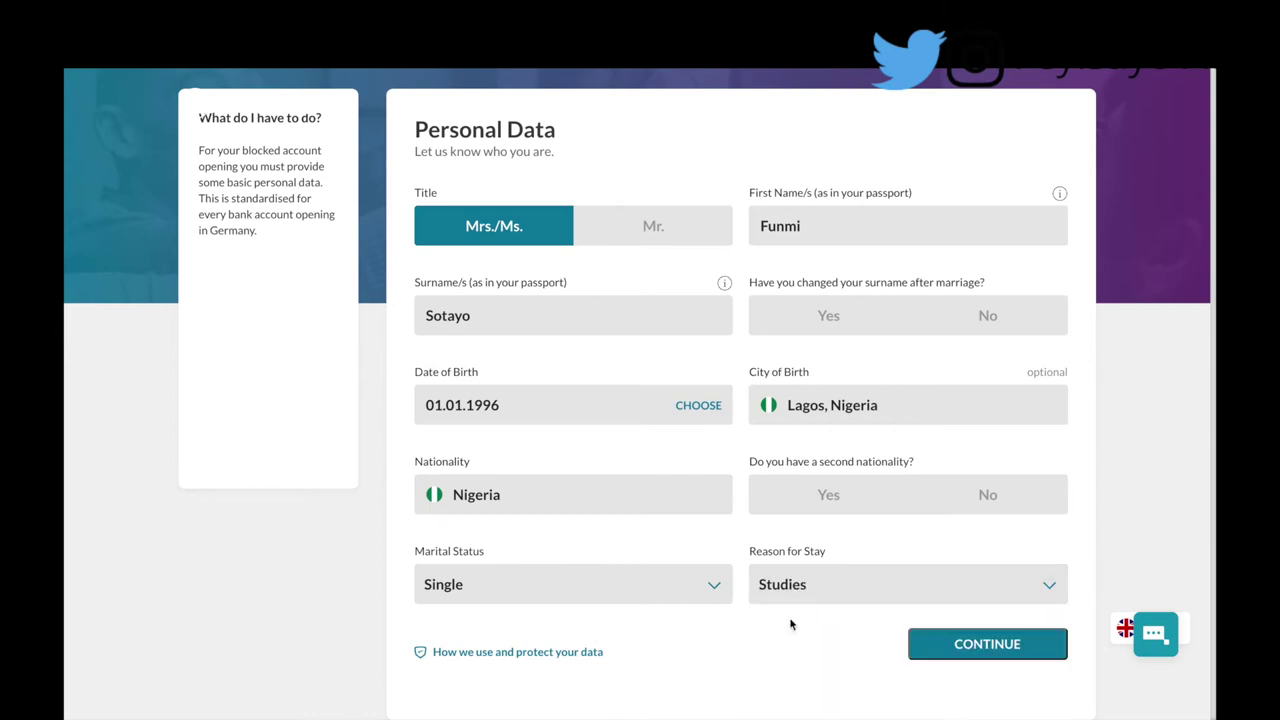
Step: Answer No to surname change after marriage and to second nationality, then submit the personal data
left_click(936, 646)
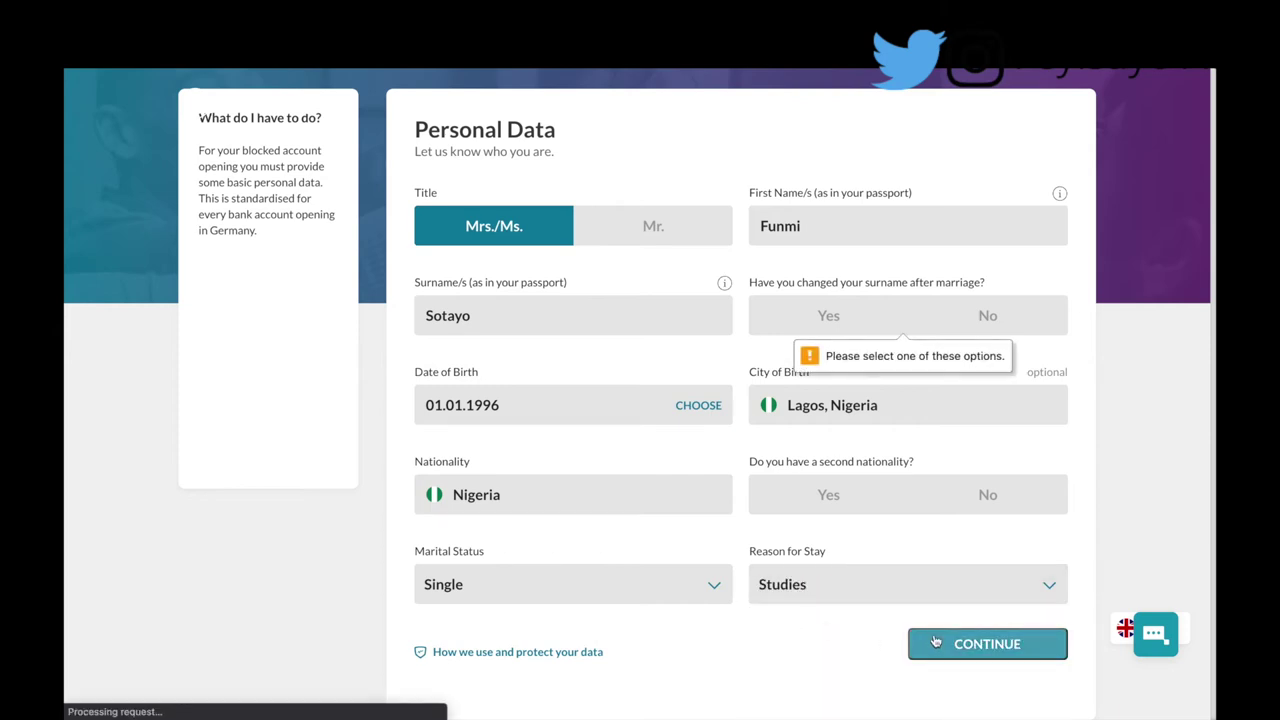
left_click(946, 328)
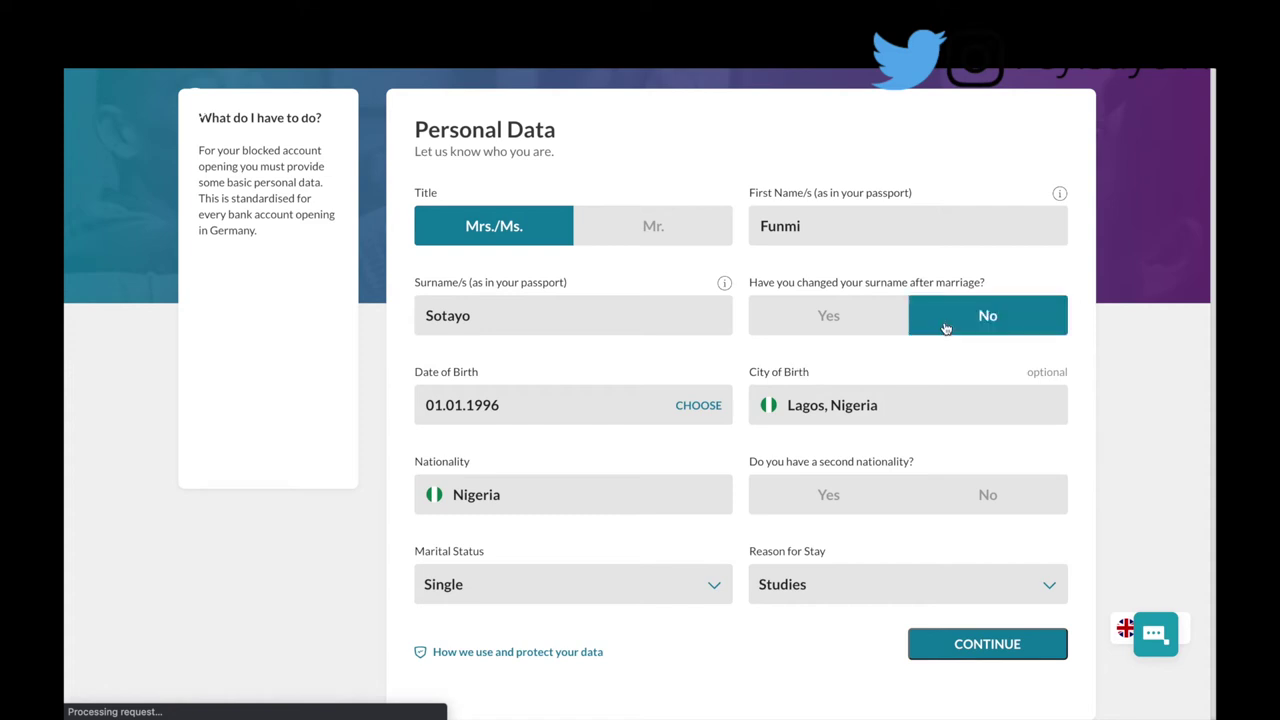
left_click(982, 642)
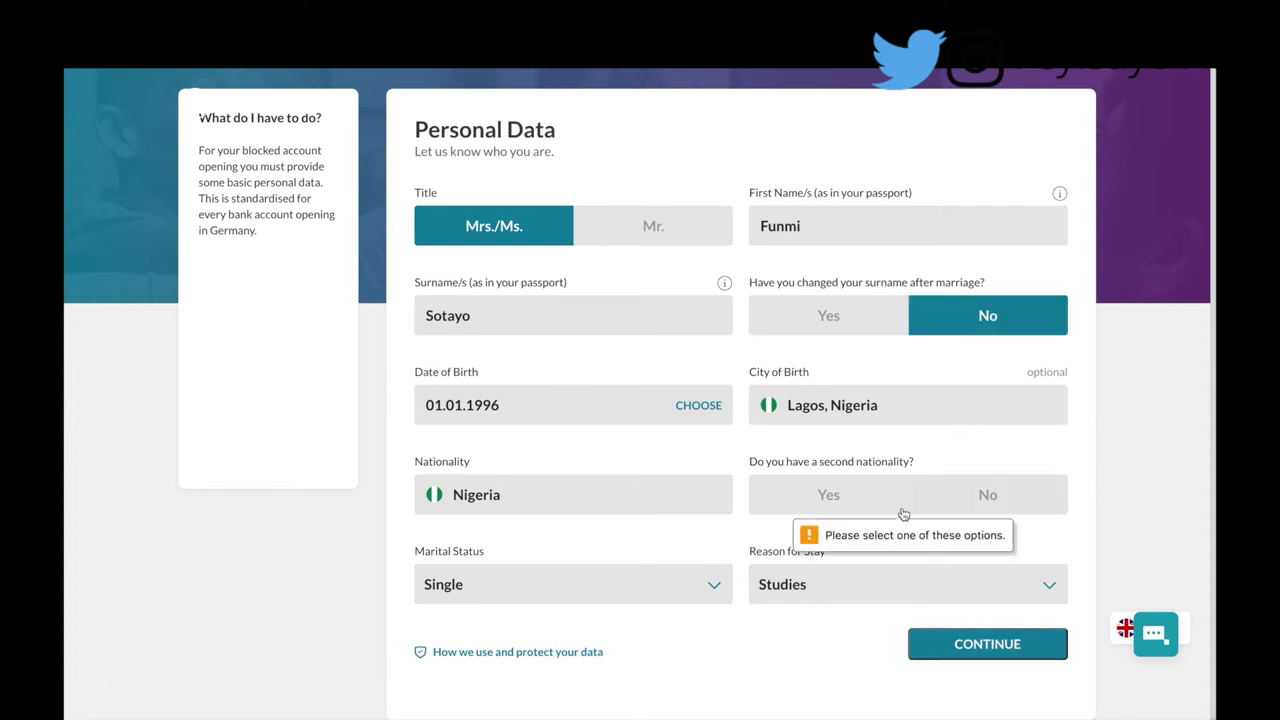
left_click(936, 494)
left_click(966, 640)
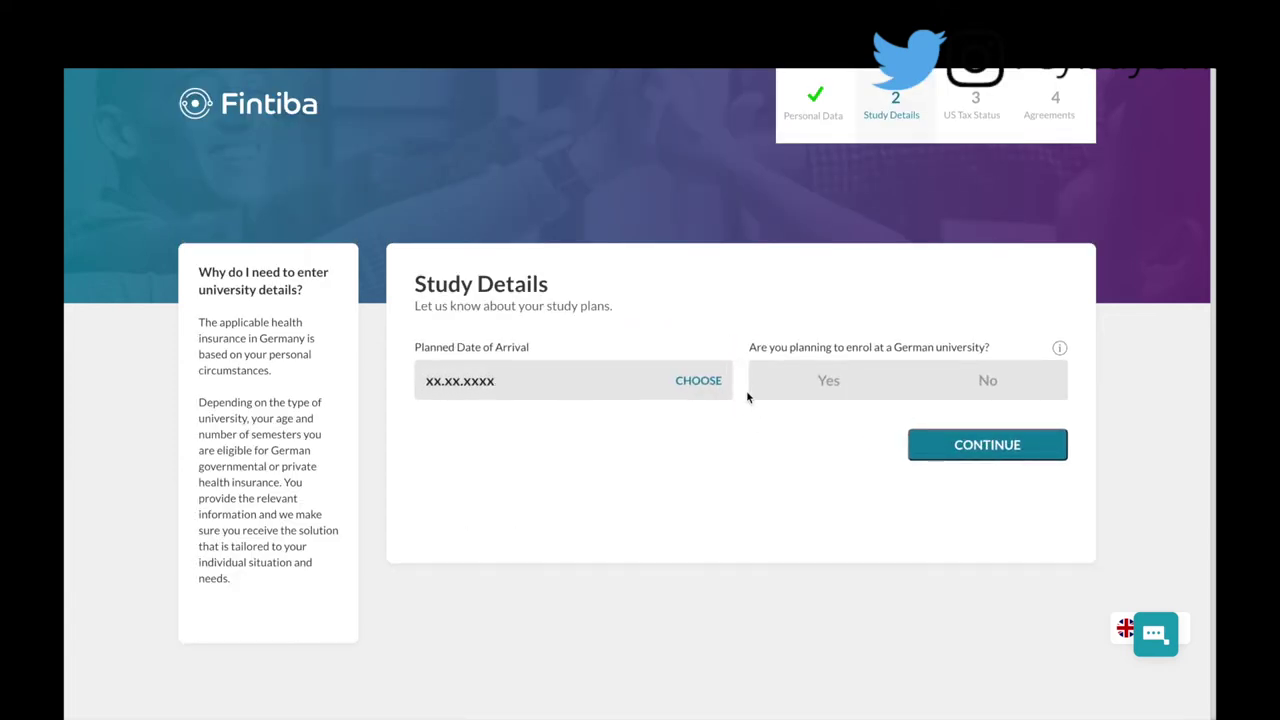
Step: Set the planned date of arrival to 01.08.2021
left_click(536, 382)
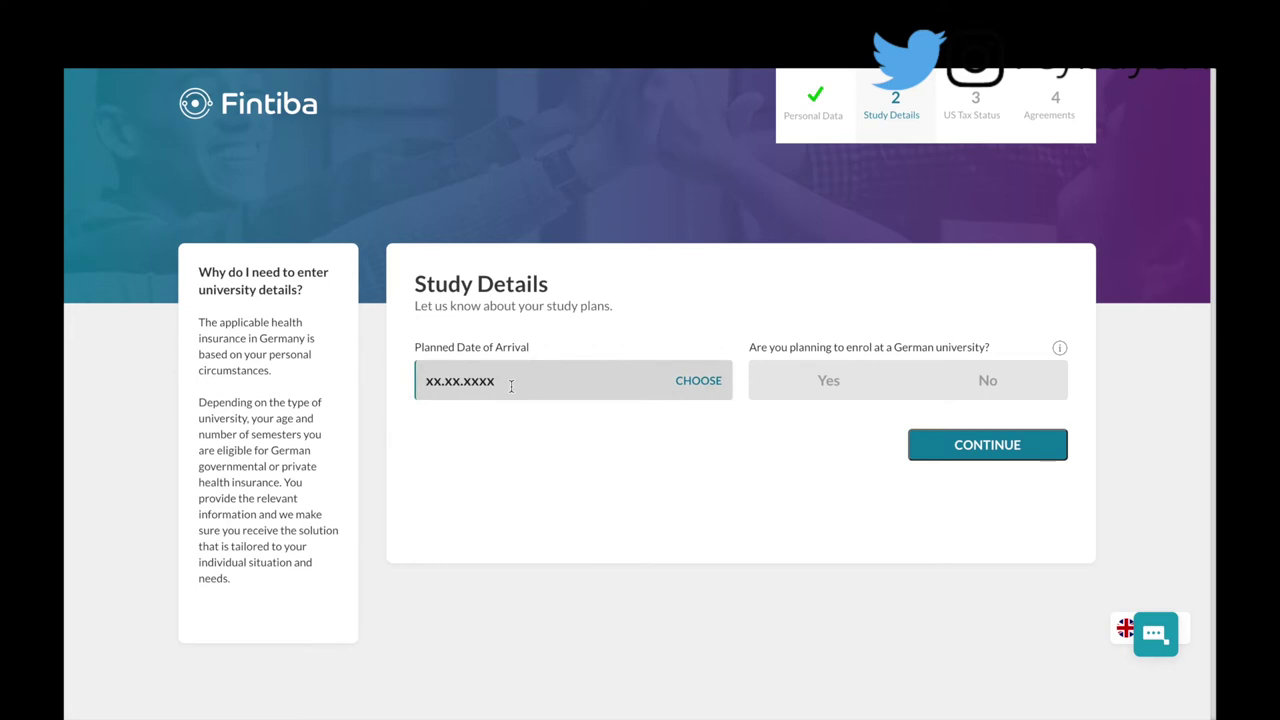
type("01.0")
type("8.2021")
Step: Confirm enrolment at a German university with semester start 11.08.2021
left_click(875, 395)
left_click(438, 470)
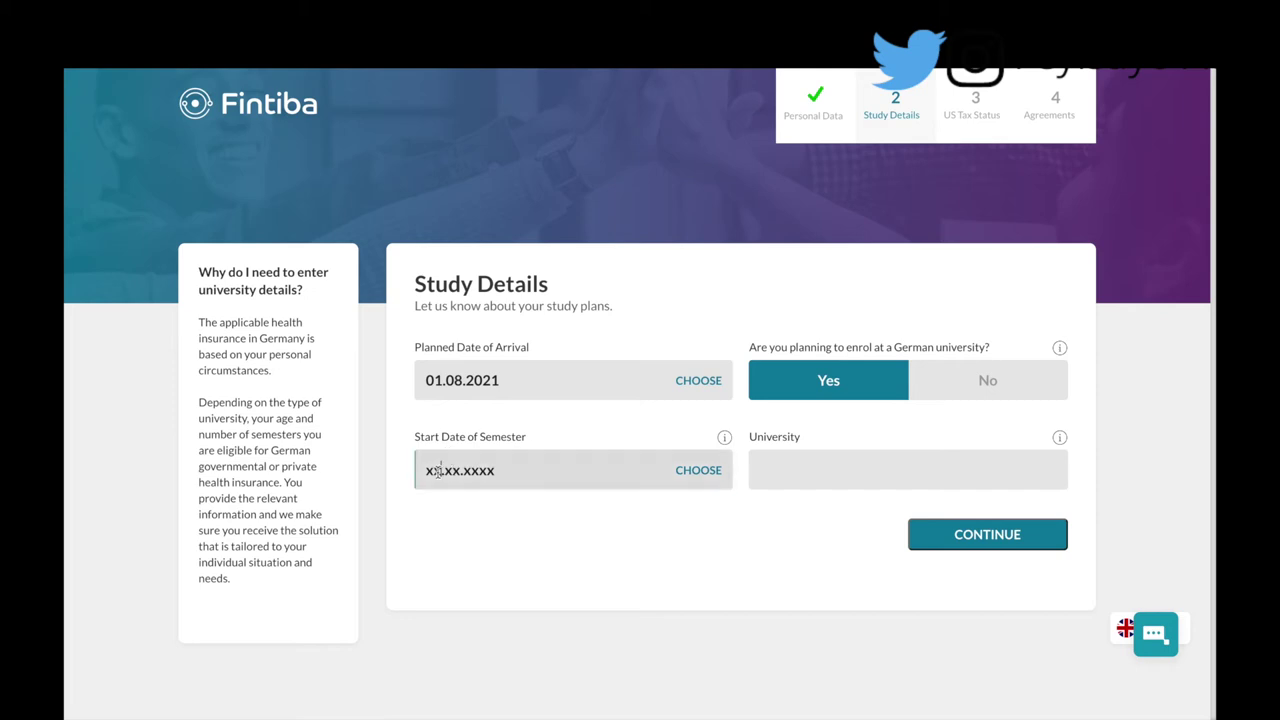
type("11.")
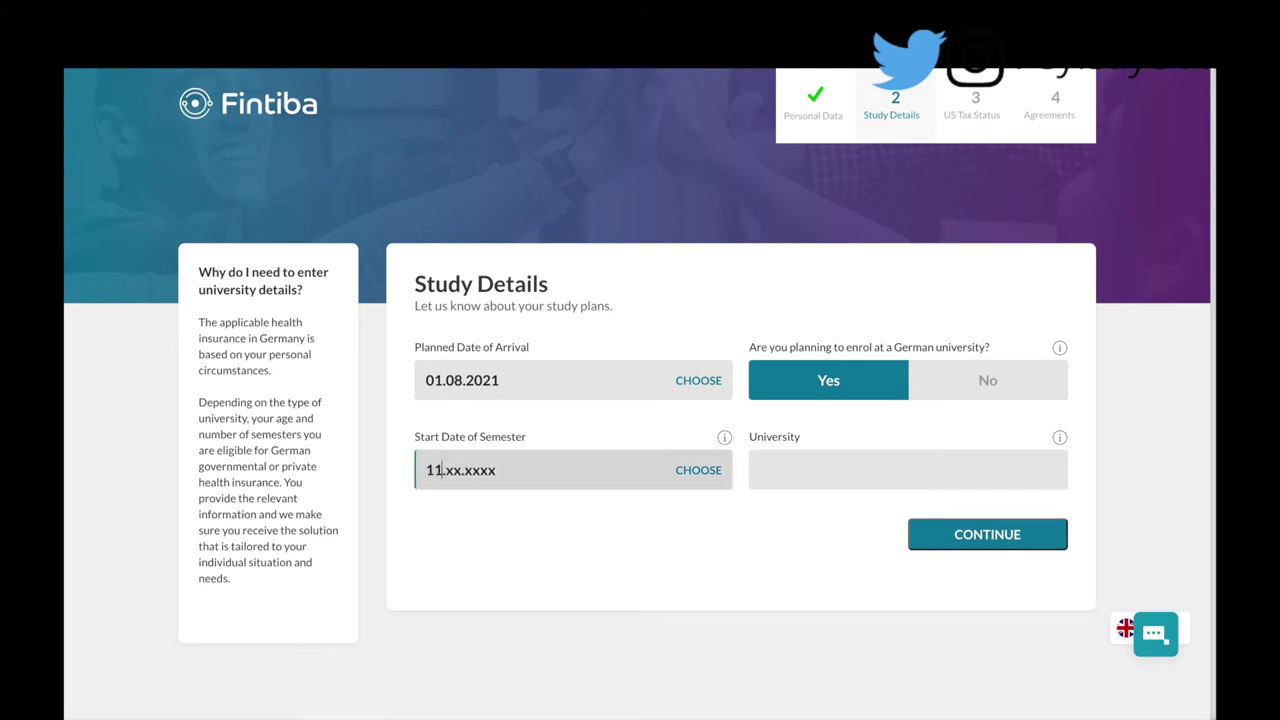
type("08.22")
key("BackSpace")
type("021")
Step: Choose Frankfurt University of Applied Sciences as the university and submit the study details
left_click(790, 466)
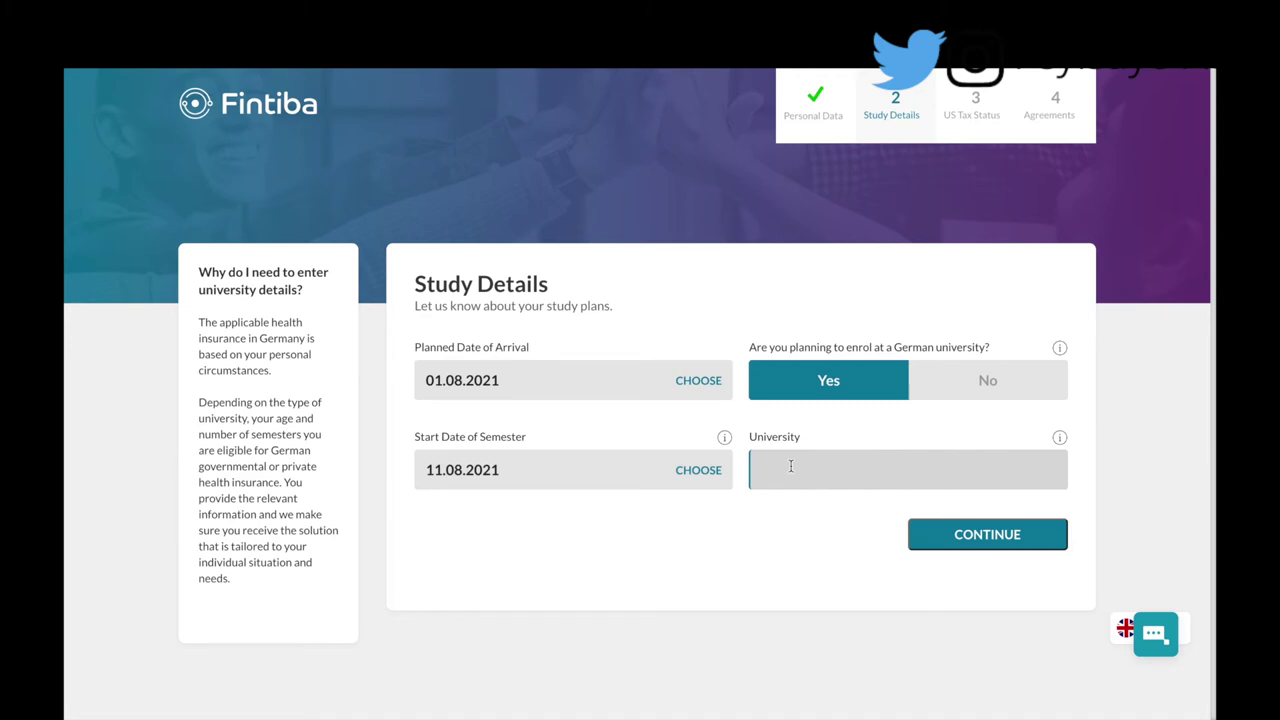
type("Unives")
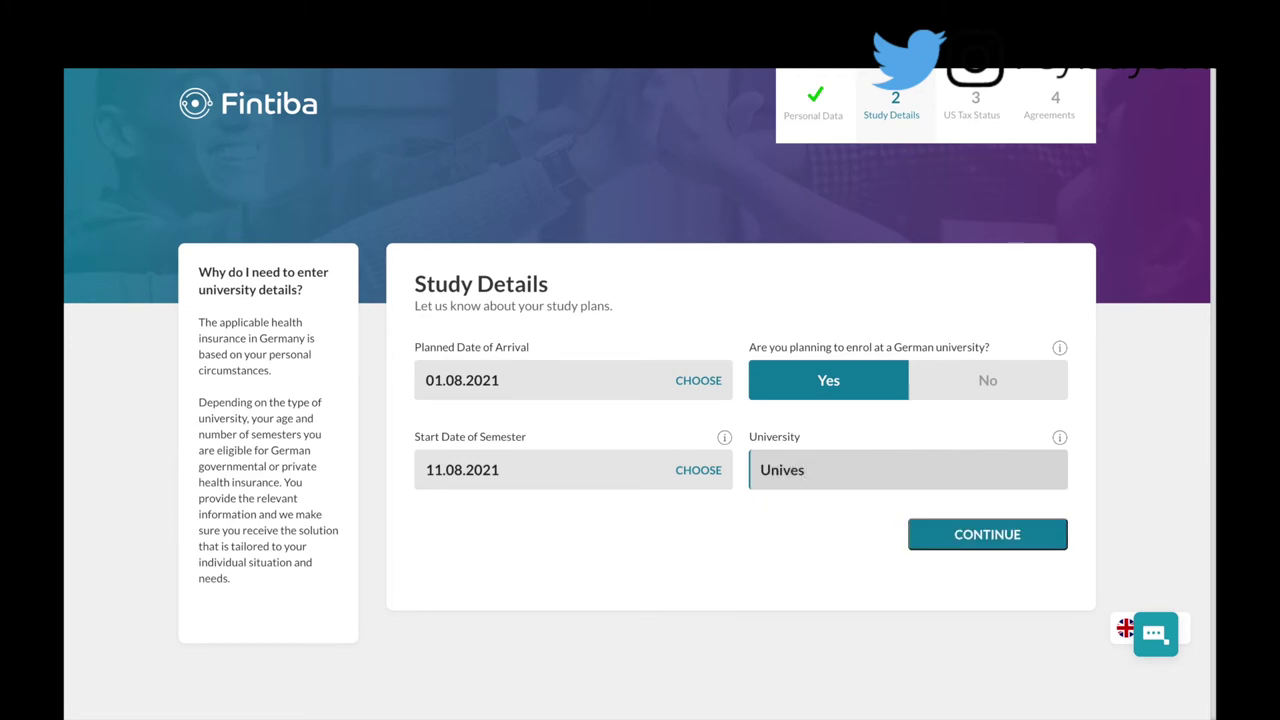
key("BackSpace")
type("rsi")
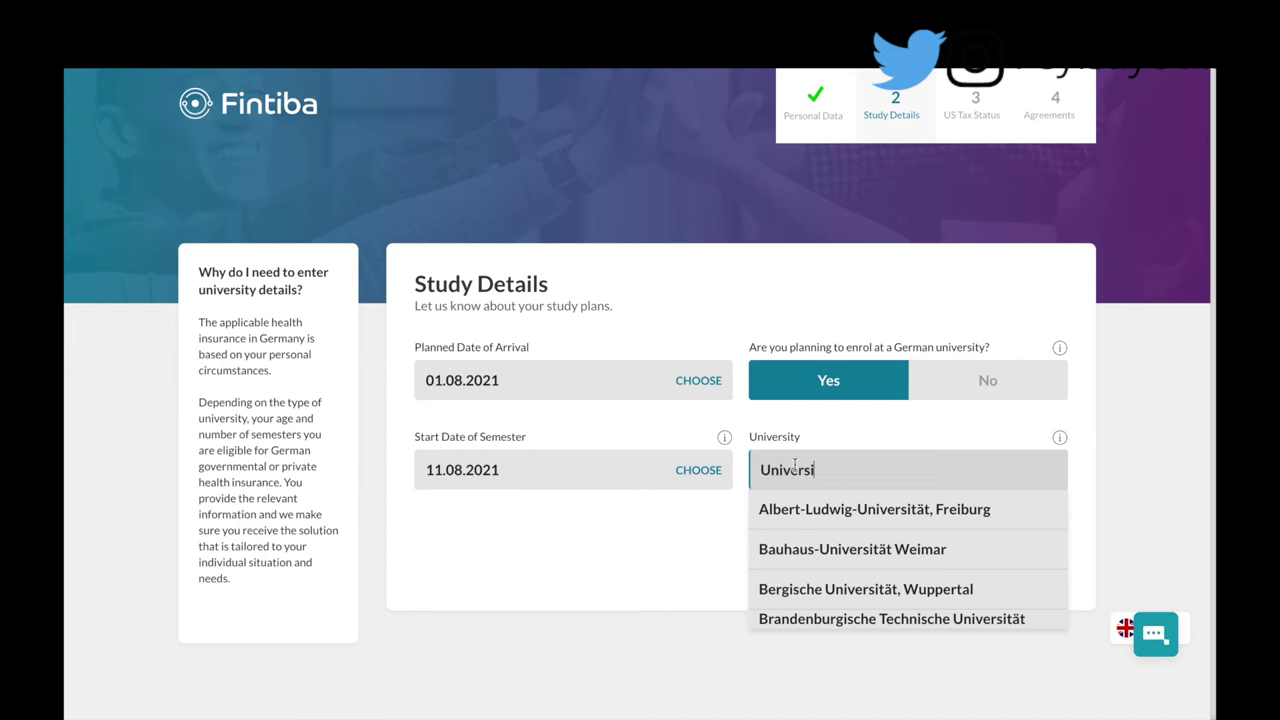
type("ty")
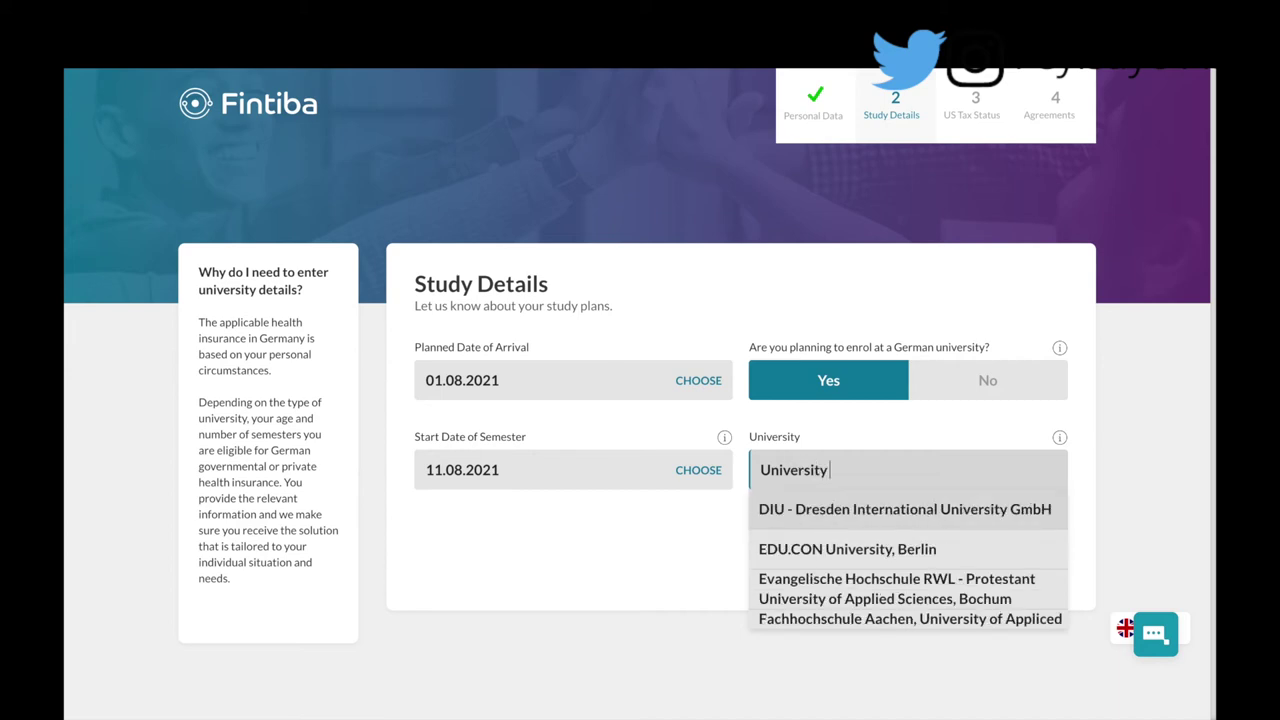
type(" o")
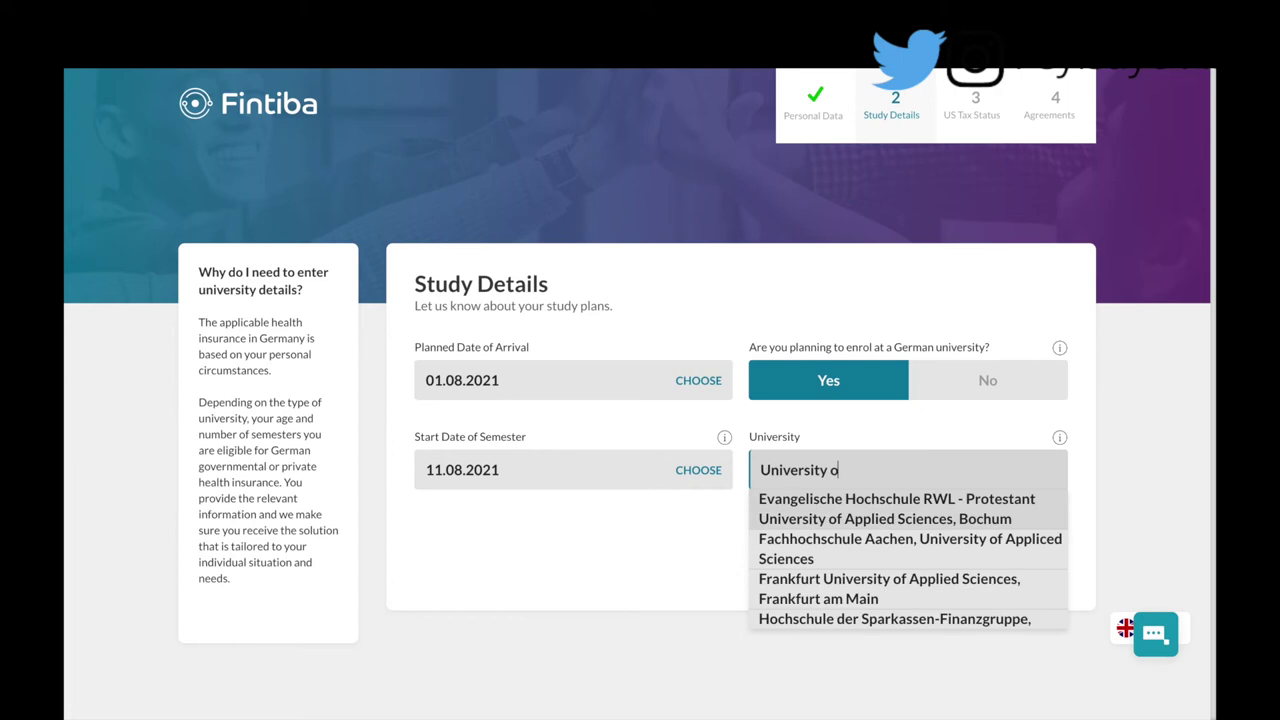
type("f b")
type("o")
key("BackSpace")
key("BackSpace")
key("BackSpace")
key("BackSpace")
left_click(810, 590)
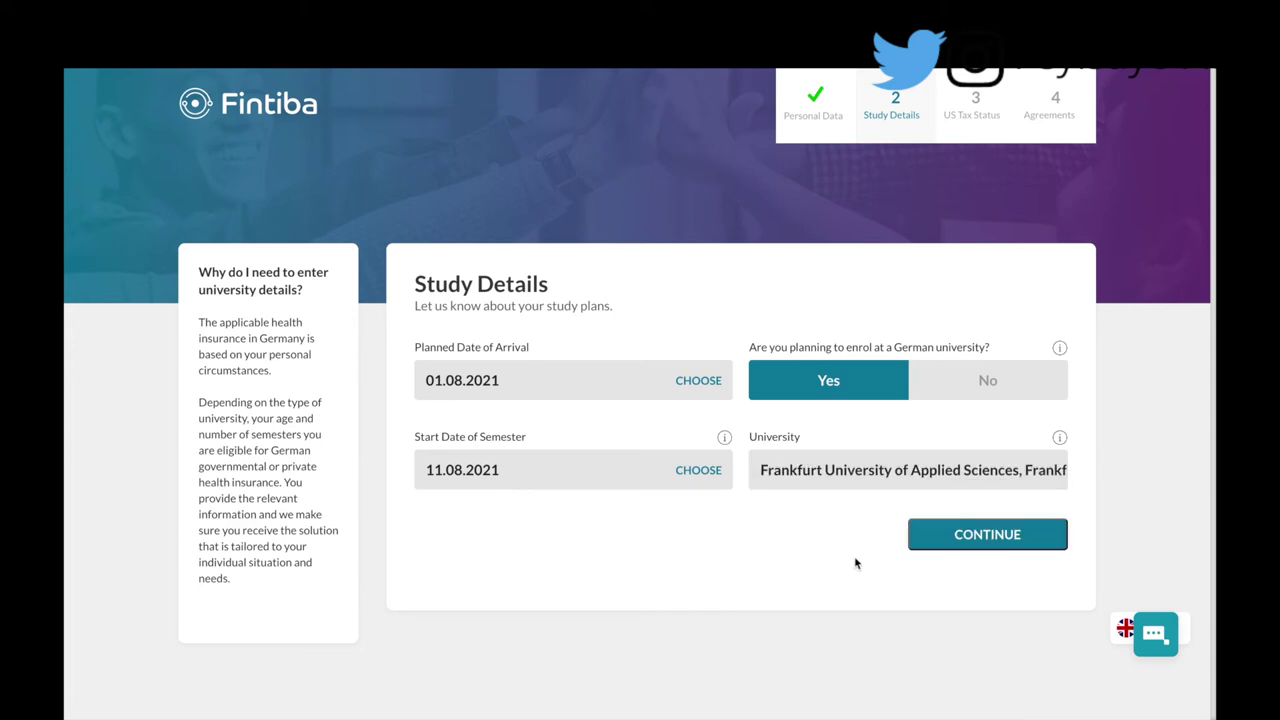
left_click(943, 534)
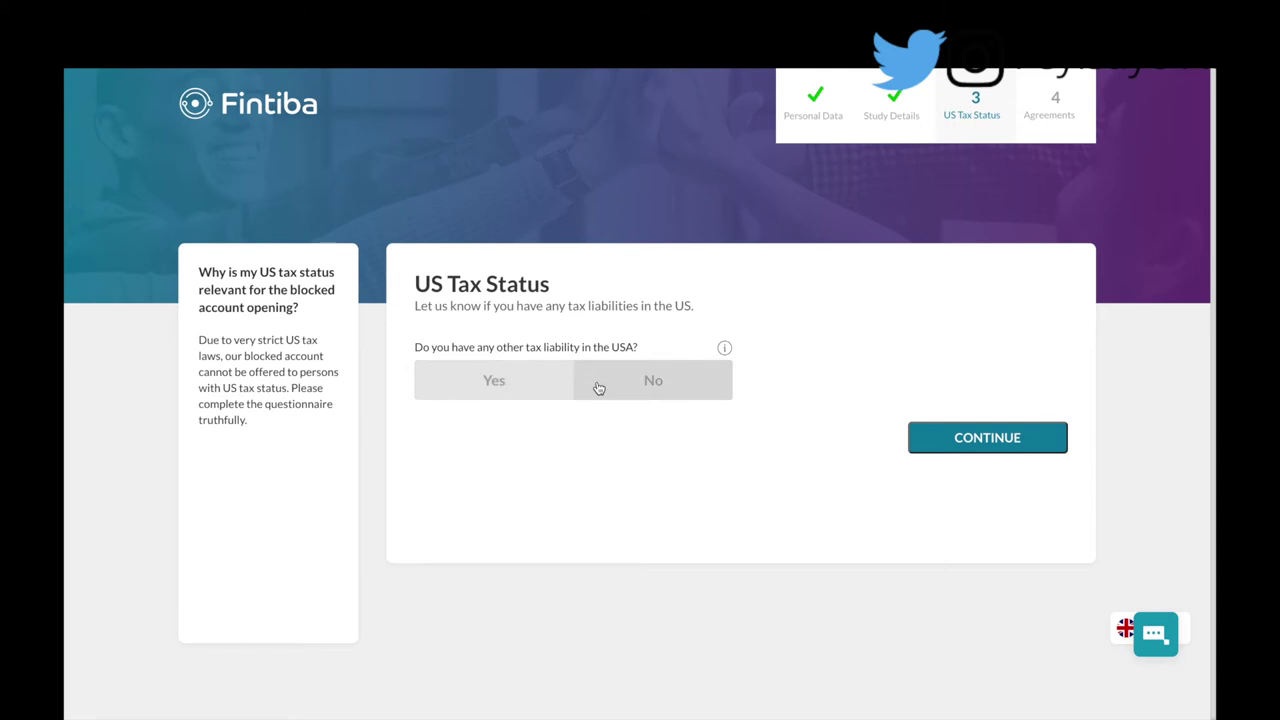
Step: Answer No to US tax liability, Green Card, extended US residency and joint US taxation, then continue
left_click(598, 388)
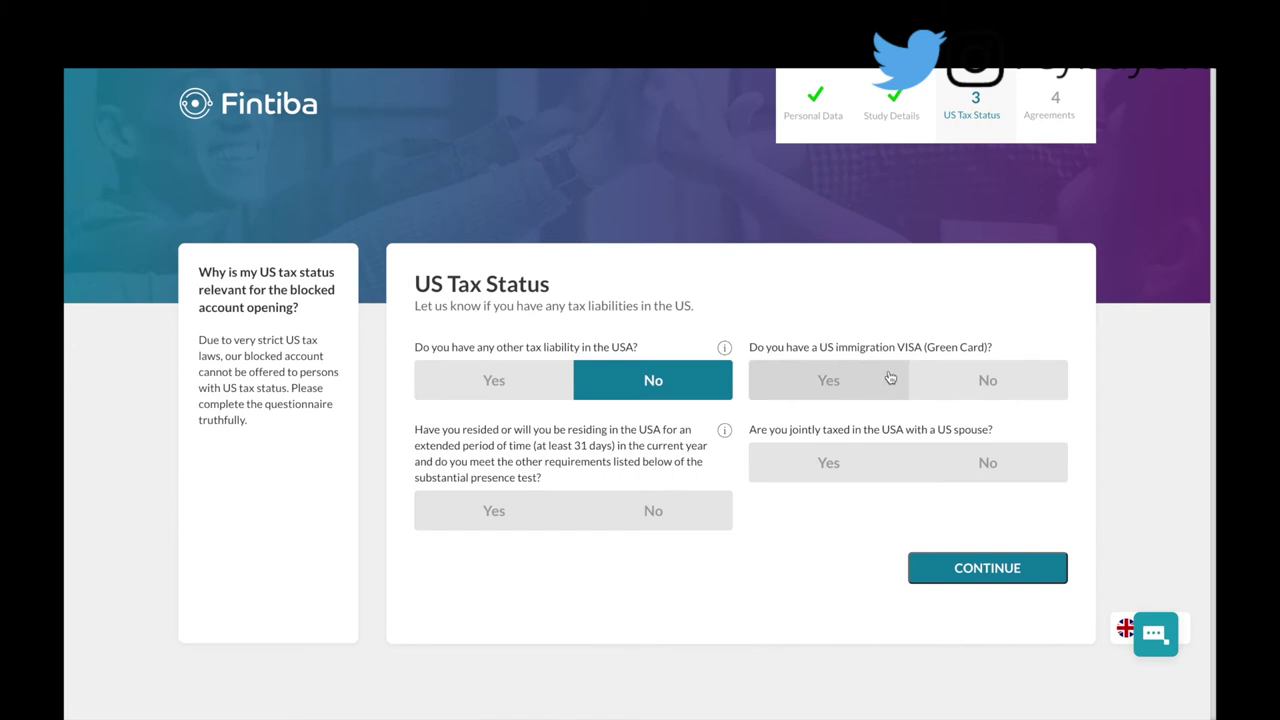
left_click(940, 383)
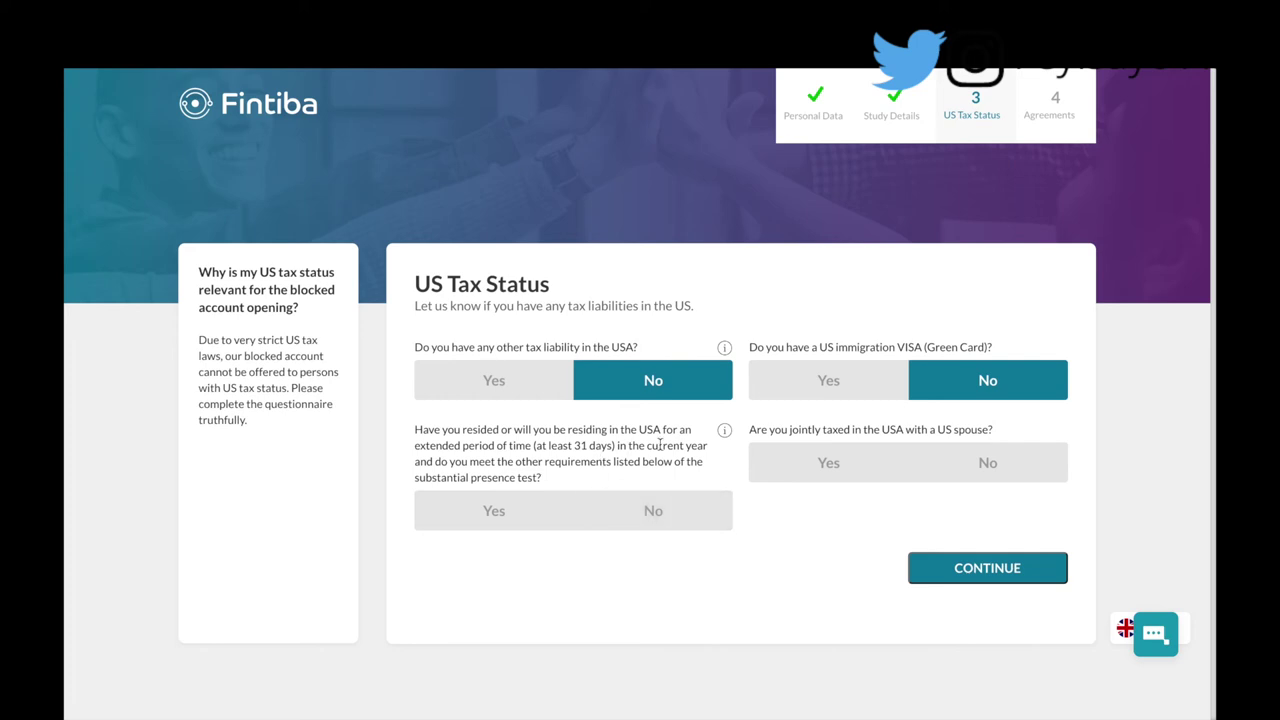
left_click(628, 512)
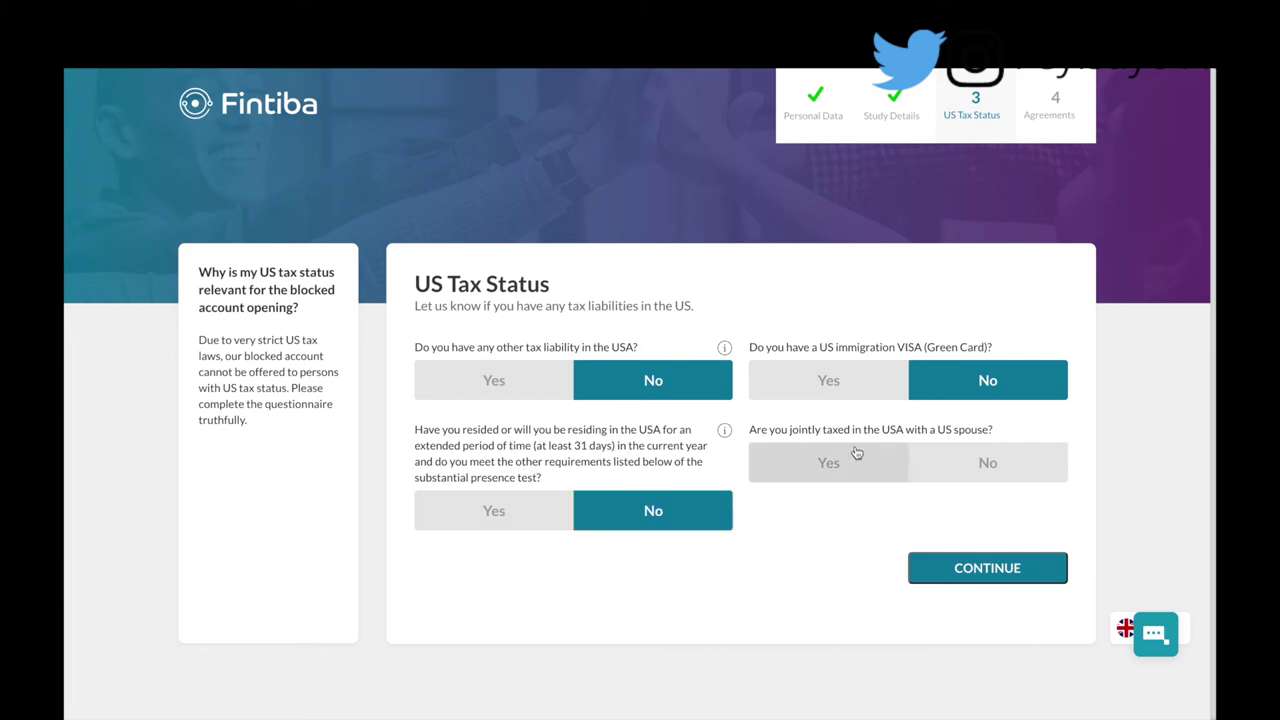
left_click(953, 472)
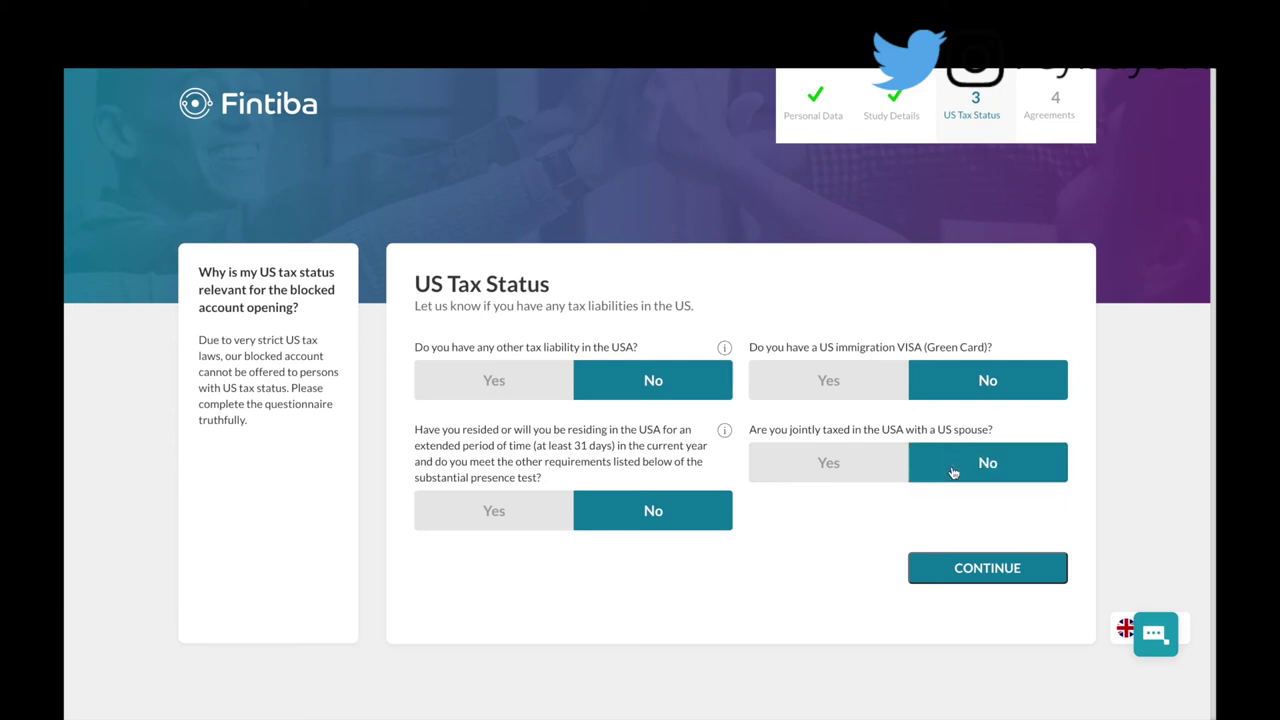
left_click(975, 585)
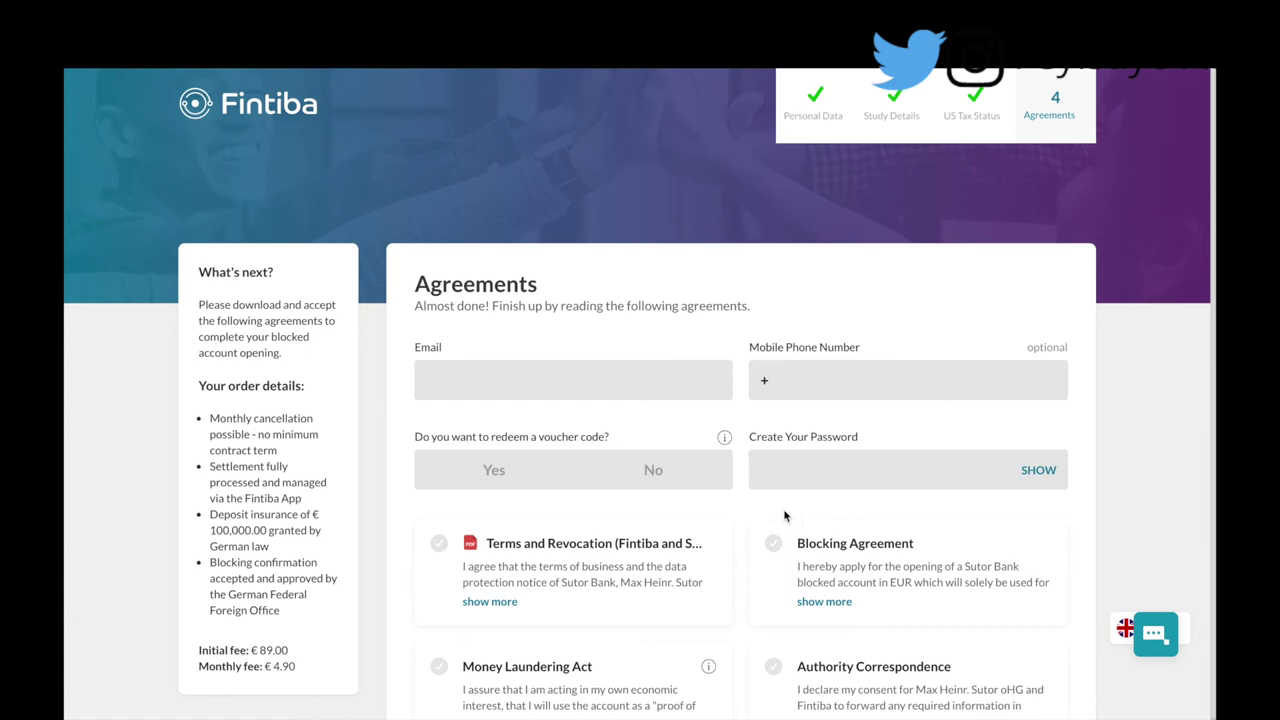
Step: Review the Agreements page and answer No to redeeming a voucher code
scroll(655, 520, "down", 1)
scroll(652, 517, "down", 2)
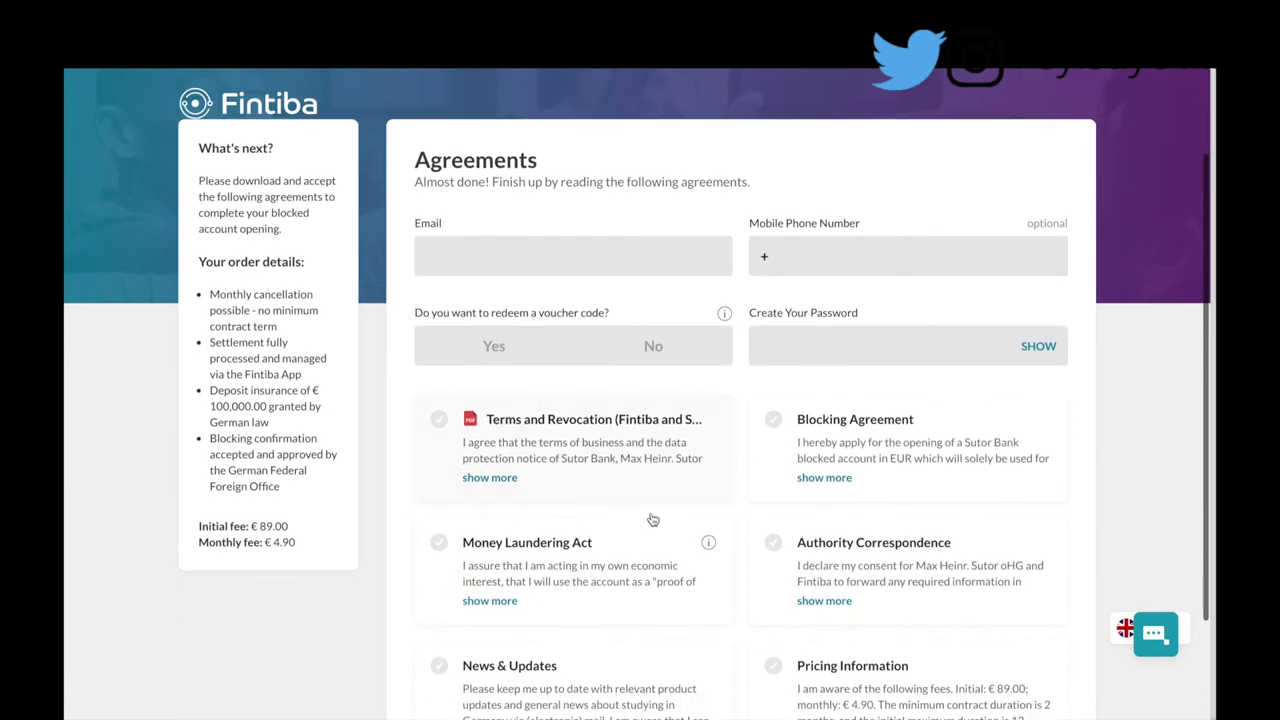
scroll(652, 517, "down", 3)
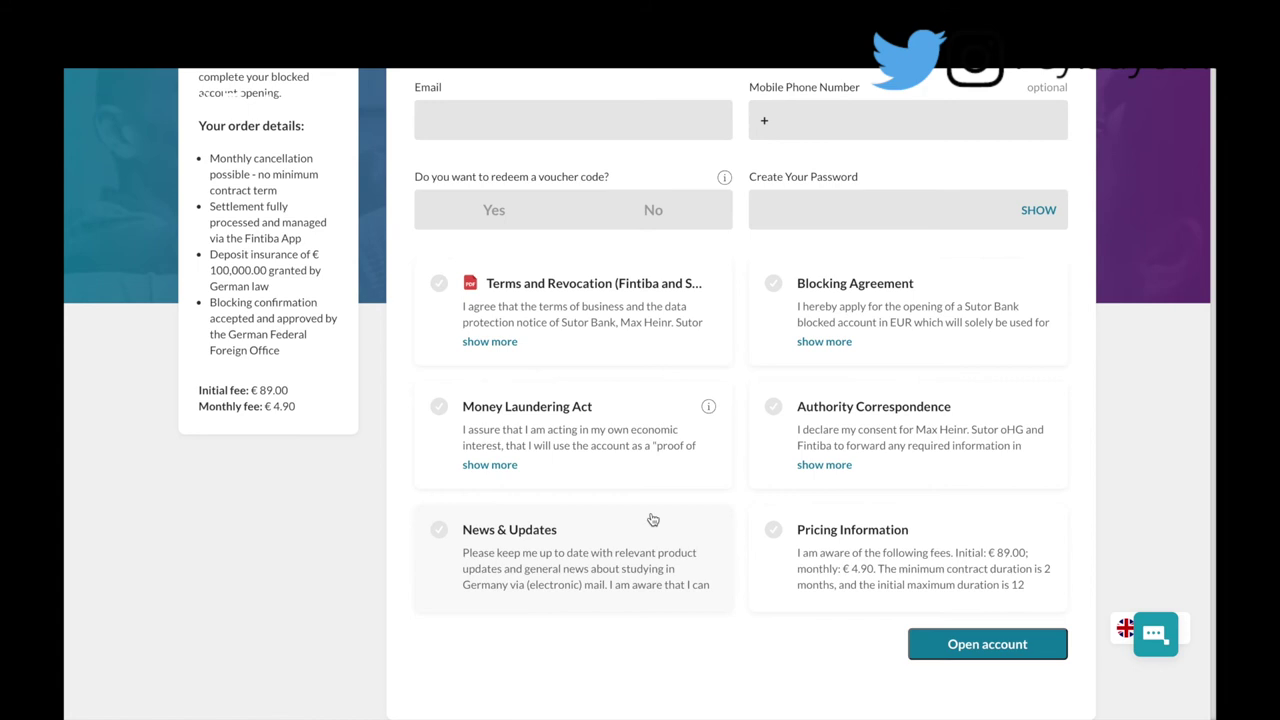
scroll(652, 519, "up", 3)
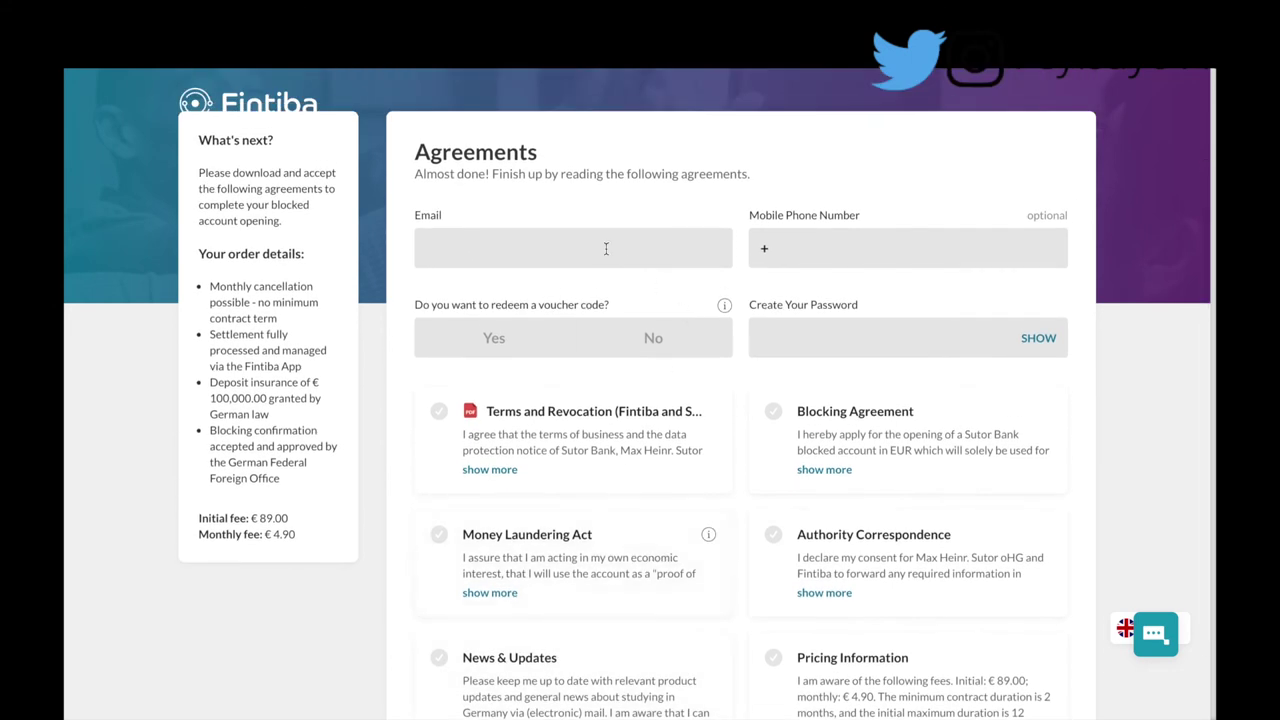
left_click(553, 347)
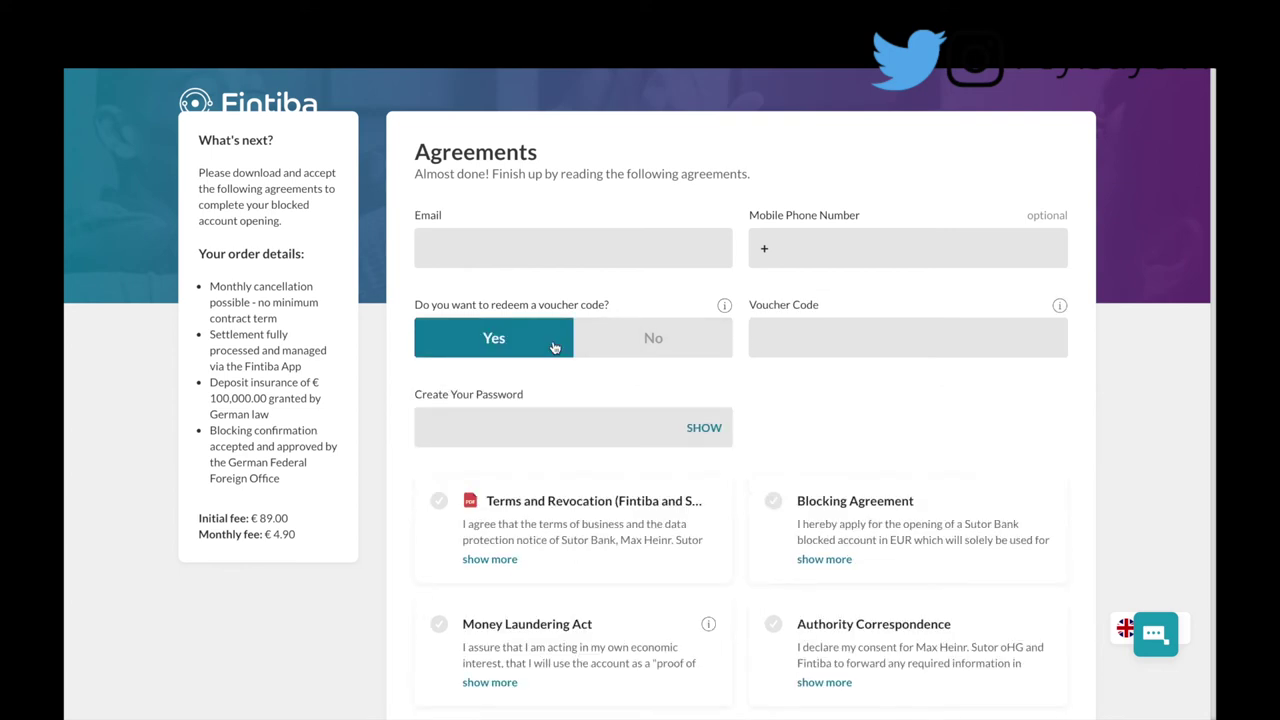
left_click(652, 354)
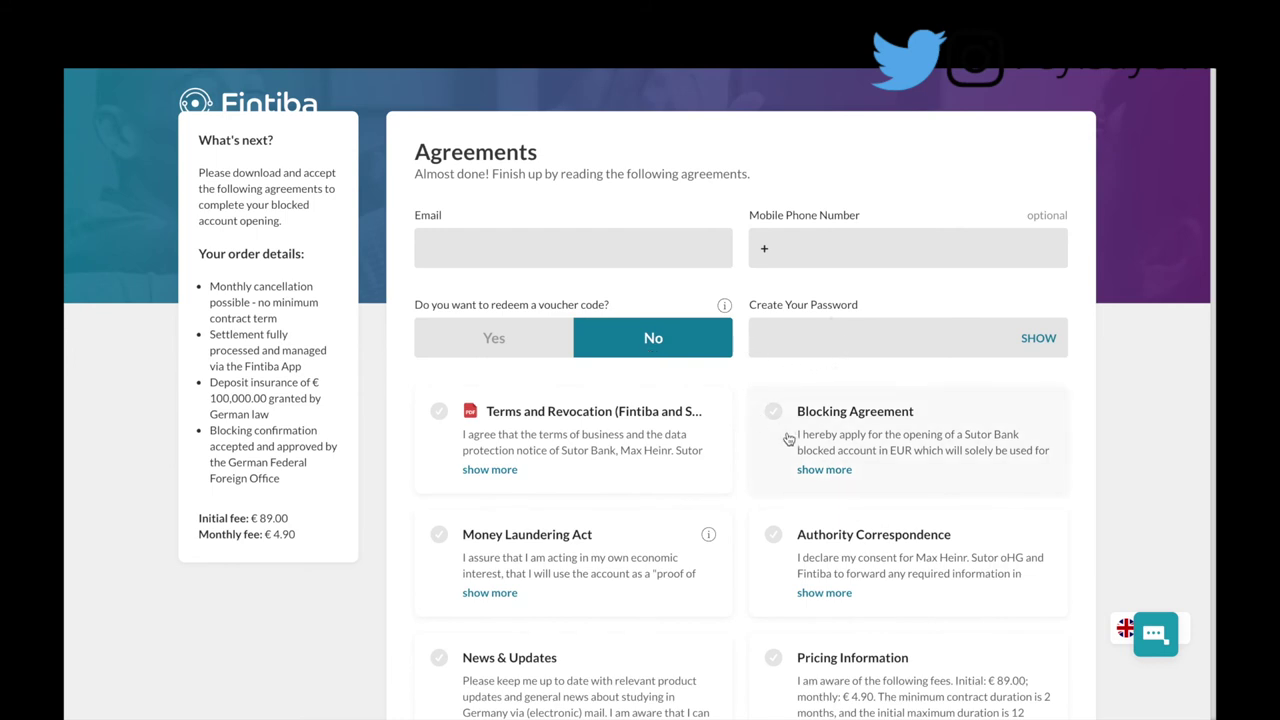
scroll(766, 508, "down", 2)
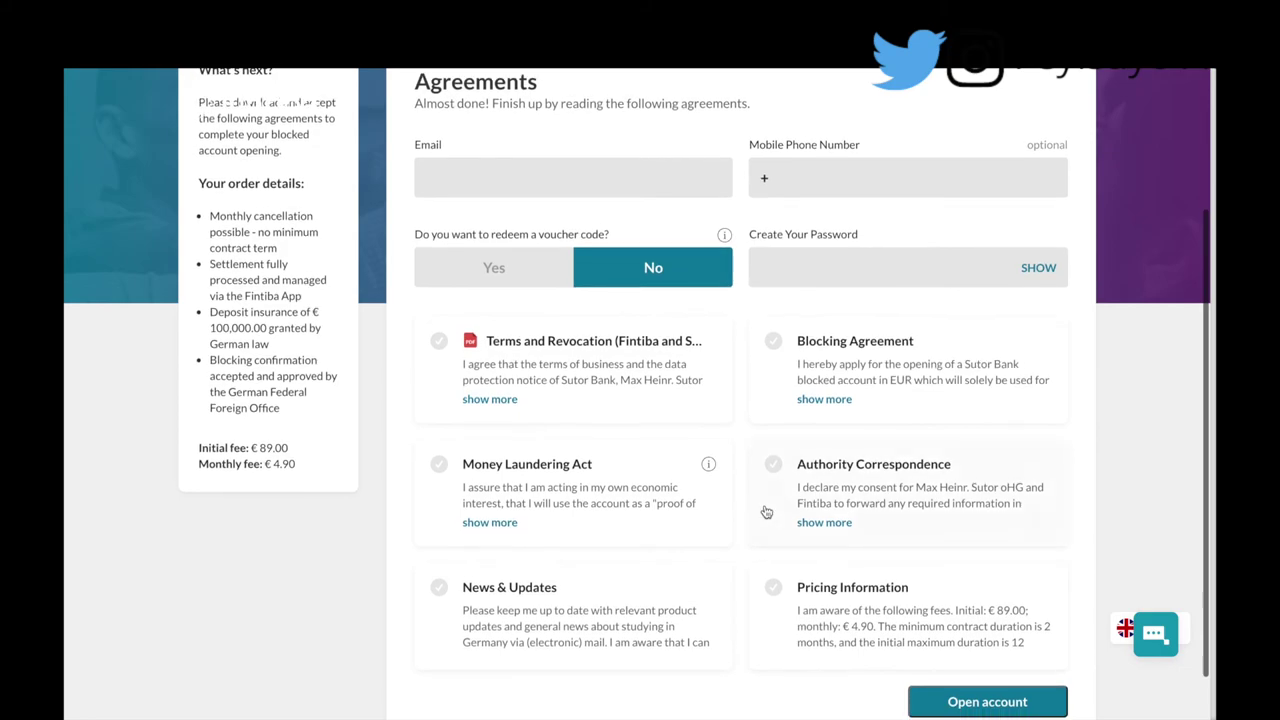